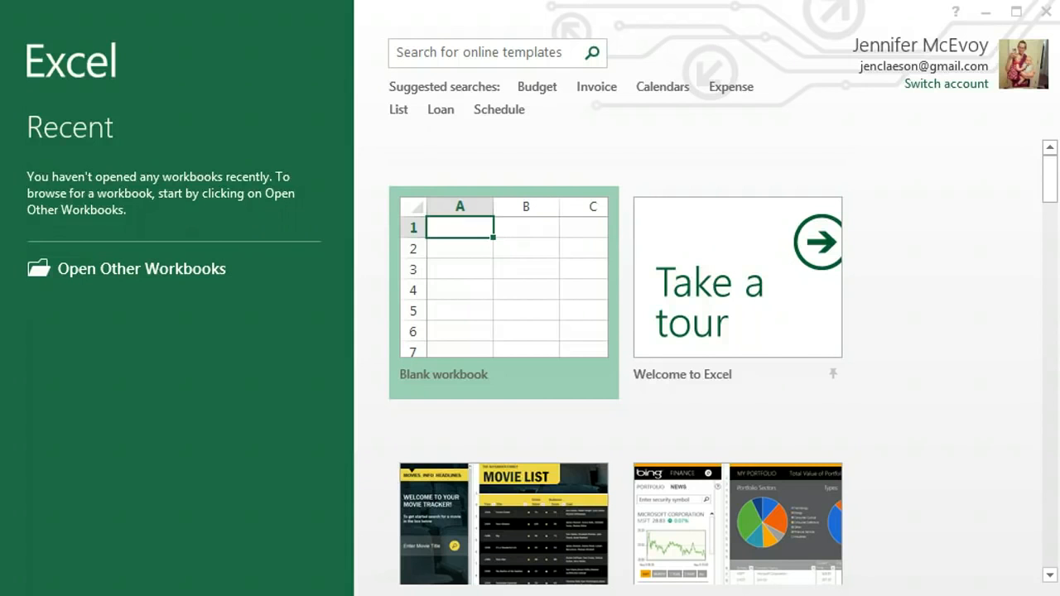
Step: Create a new blank workbook
click(527, 298)
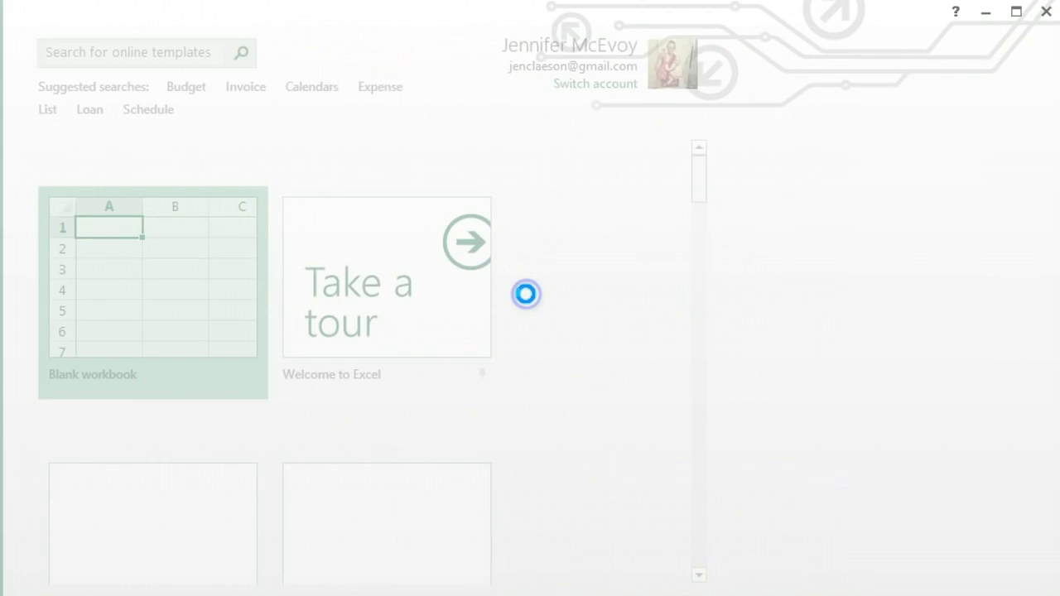
click(526, 294)
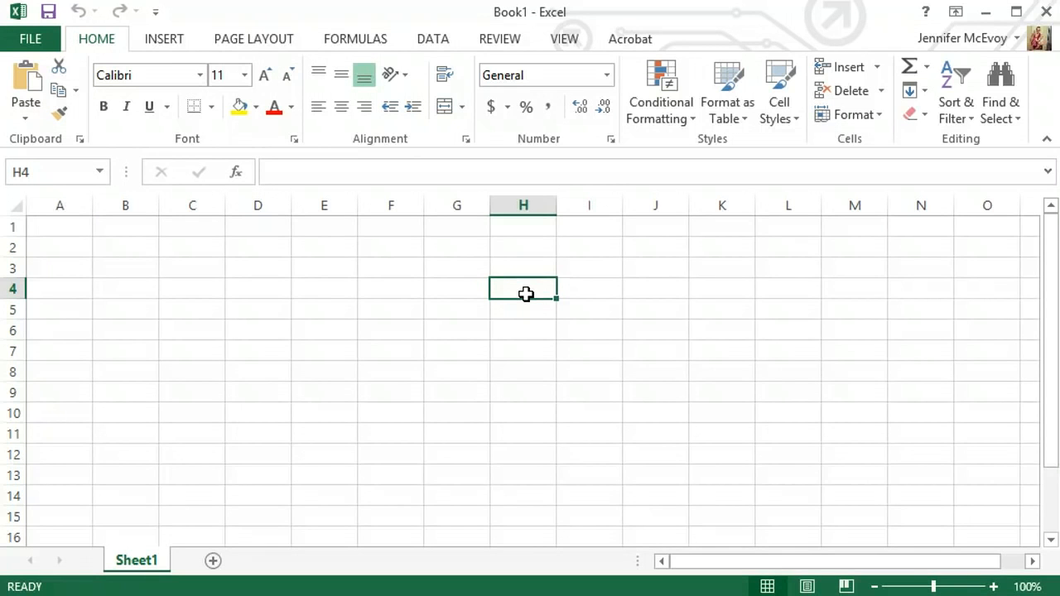
click(47, 13)
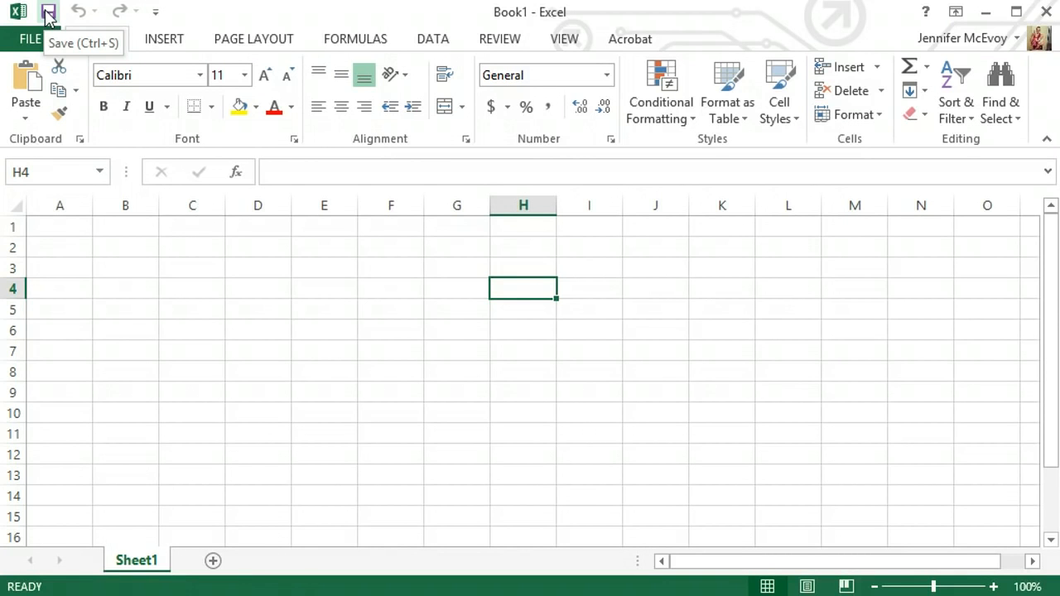
Step: Add the Spelling and Print Preview and Print commands to the Quick Access Toolbar
click(154, 20)
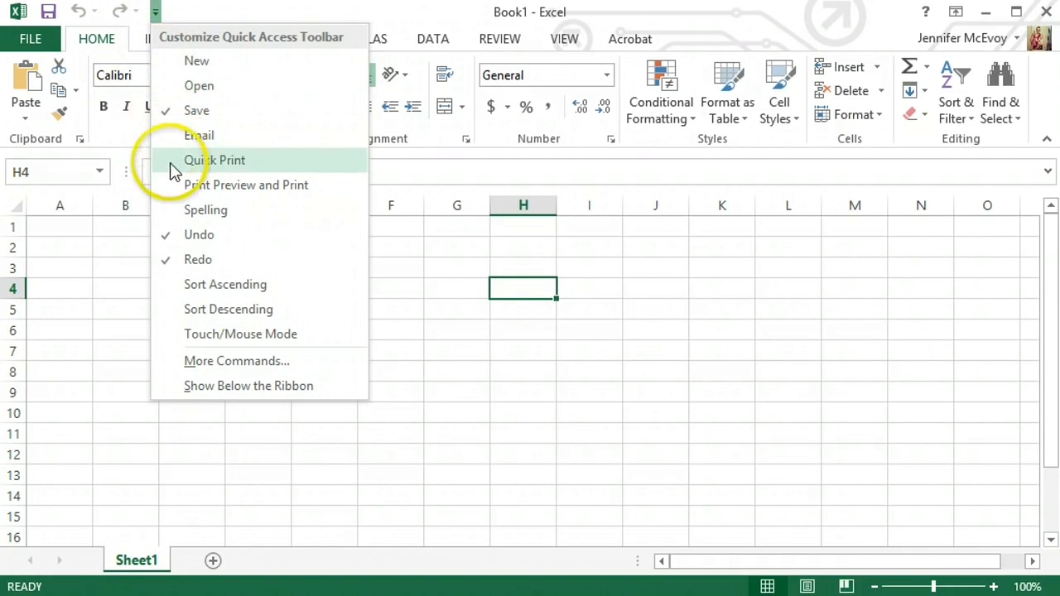
click(193, 212)
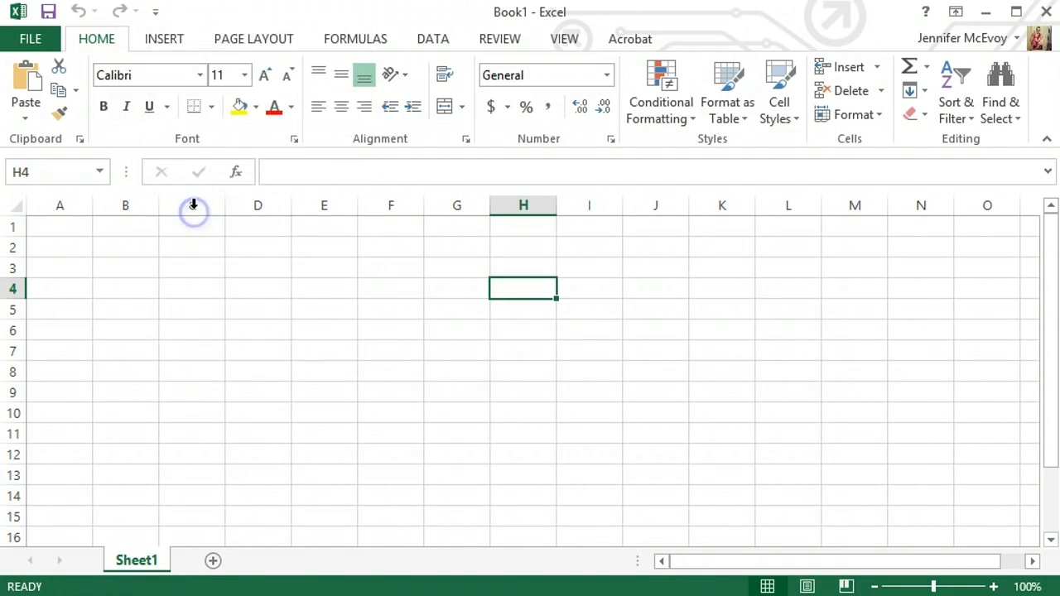
click(186, 13)
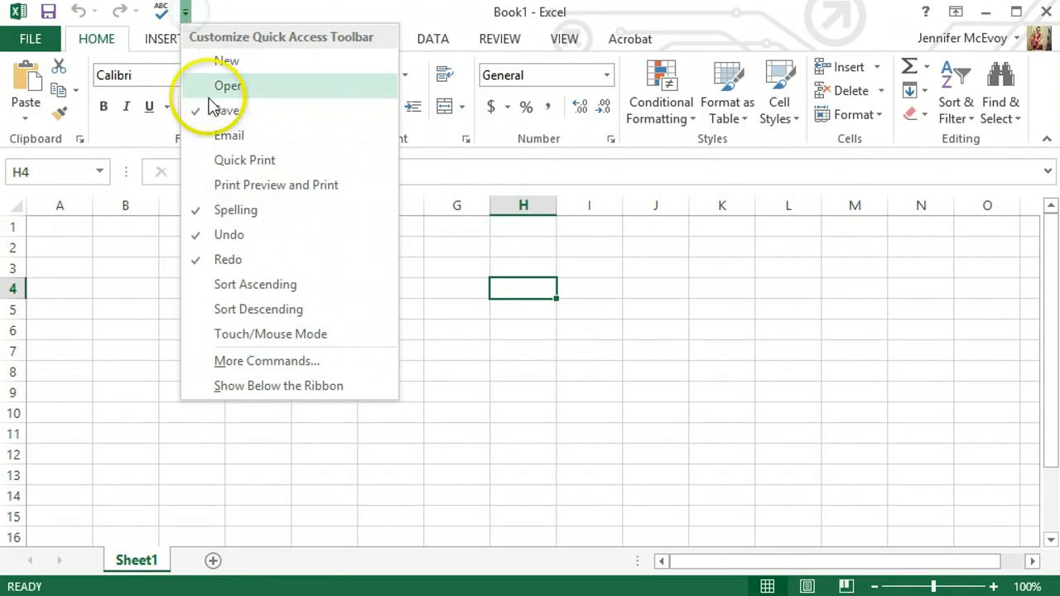
click(233, 185)
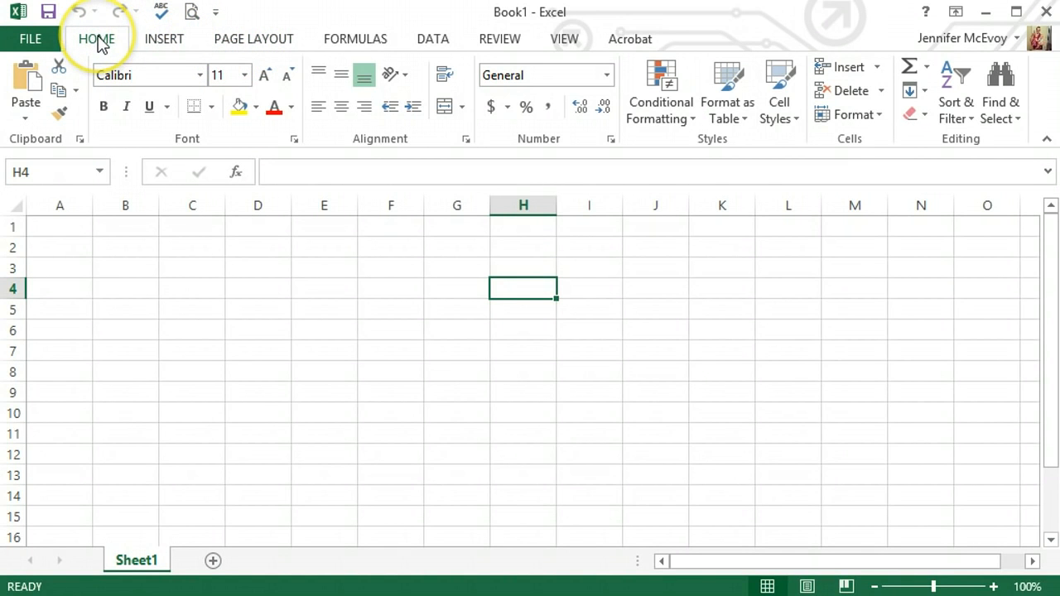
click(155, 42)
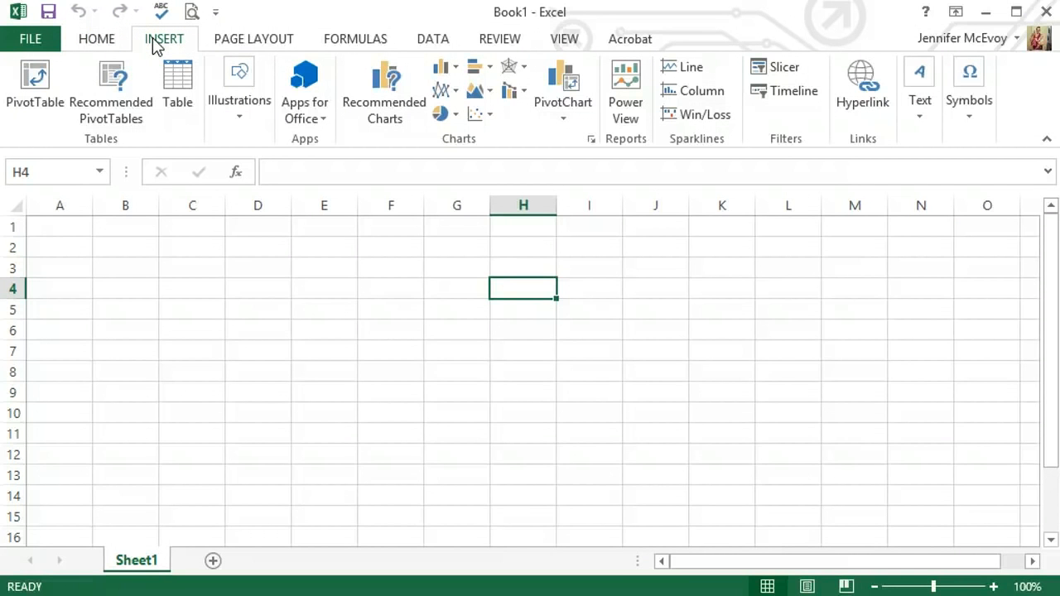
click(254, 42)
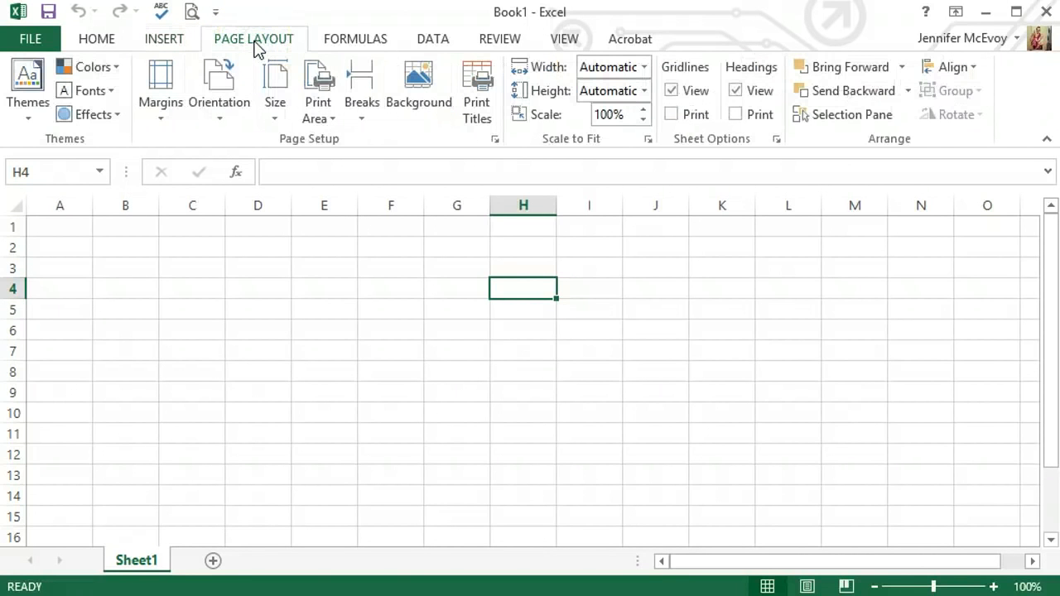
click(343, 42)
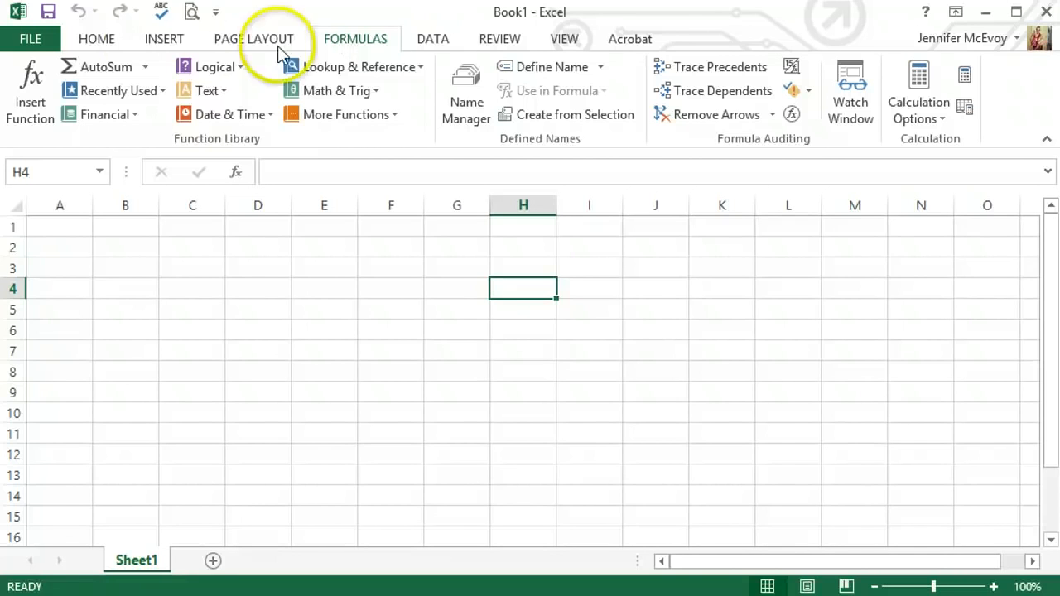
click(106, 45)
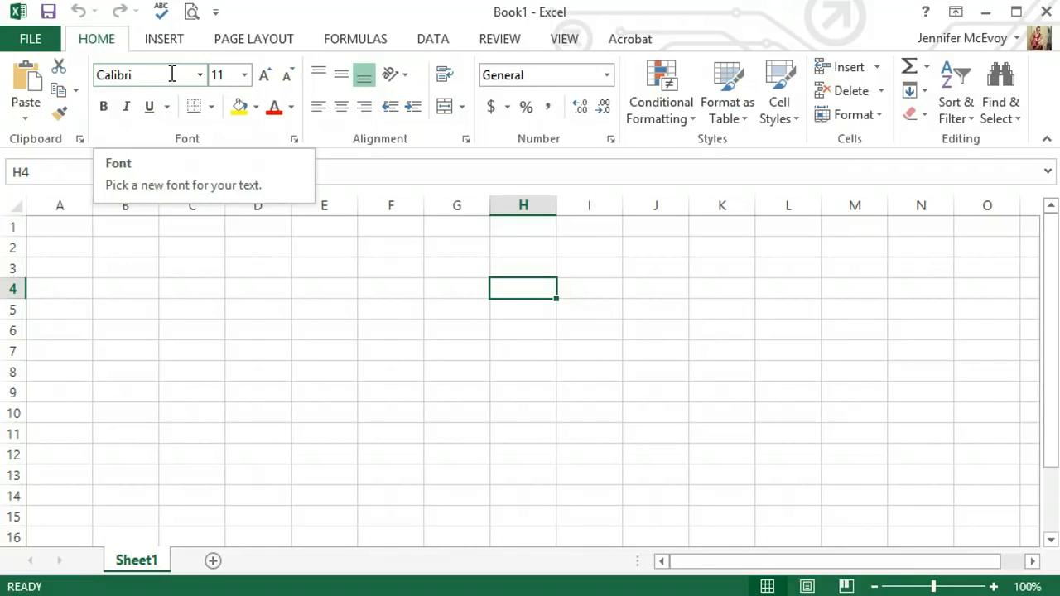
Step: Select the entire columns A through E one after another
click(65, 208)
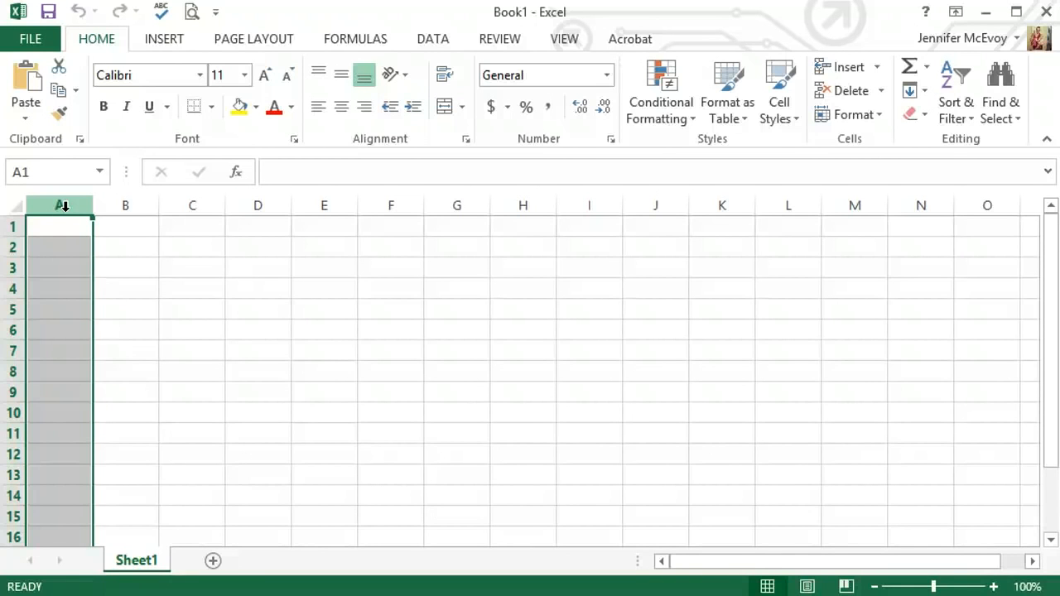
click(125, 205)
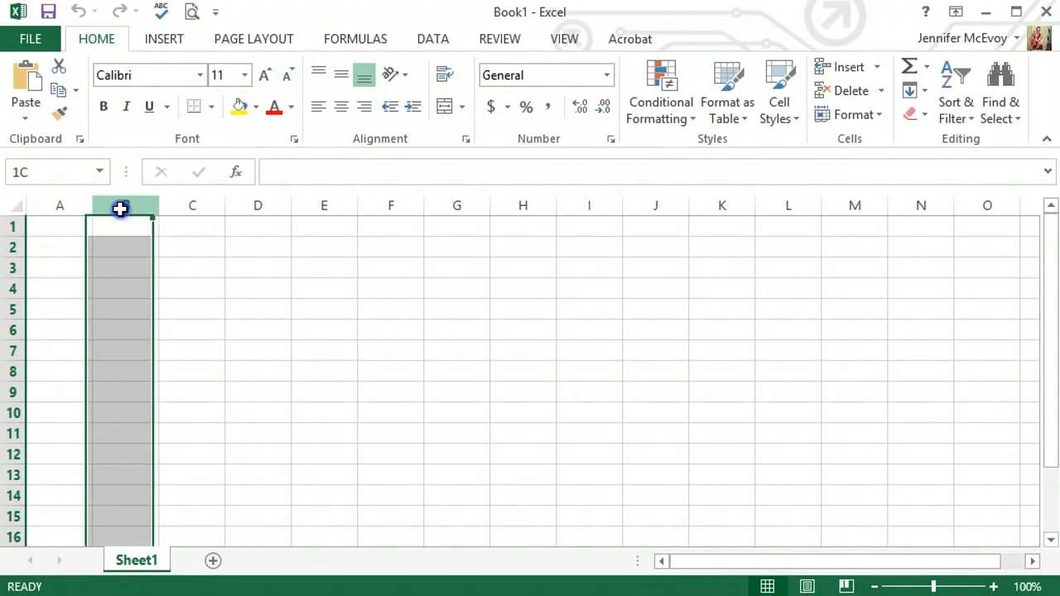
click(186, 211)
click(248, 208)
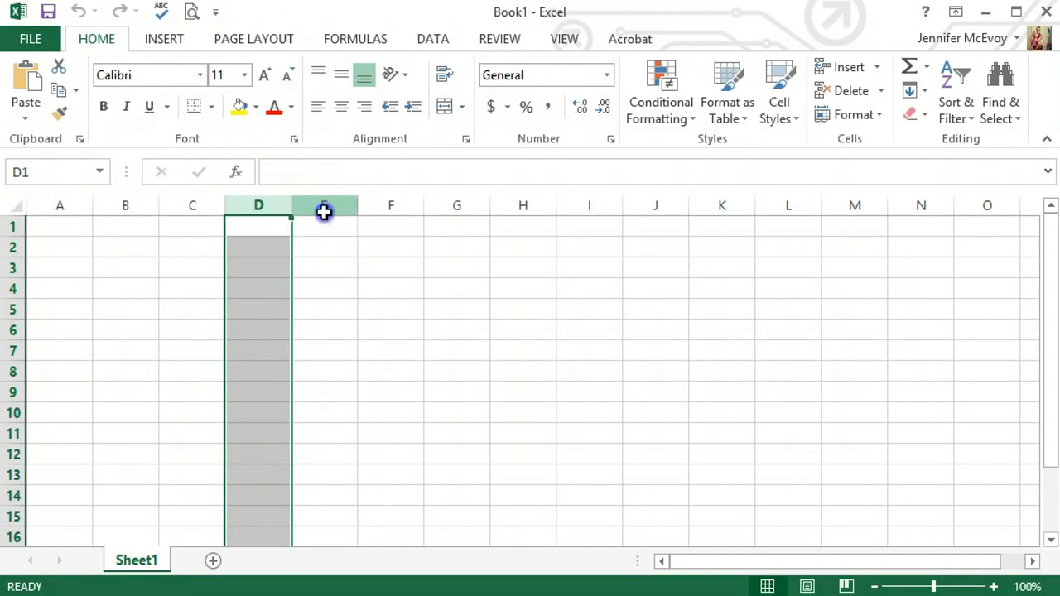
click(324, 209)
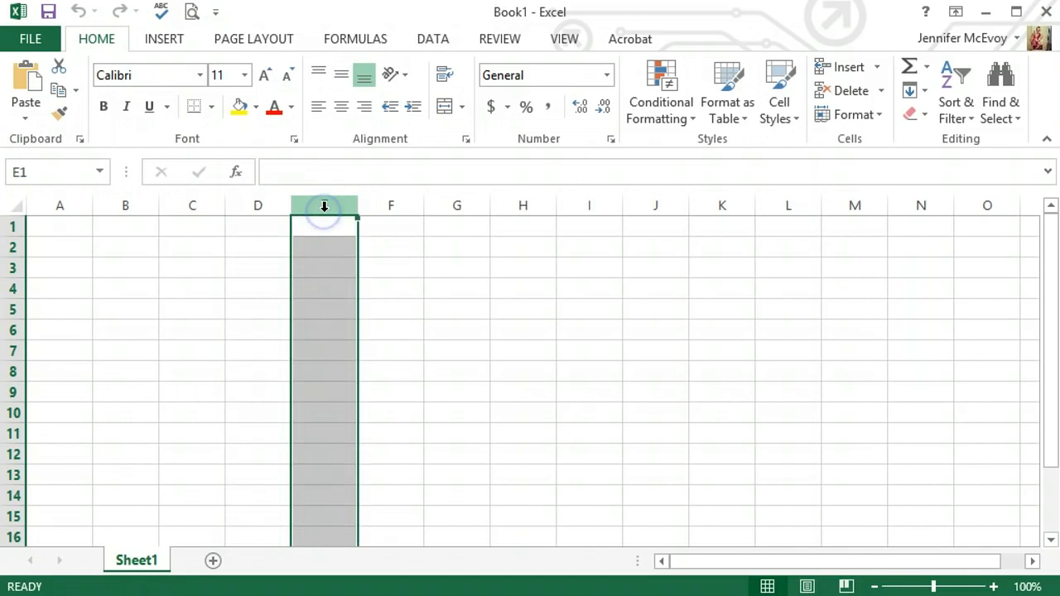
Step: Select the entire rows 1 through 5 one after another, ending with only cell A2 selected
click(17, 223)
click(14, 245)
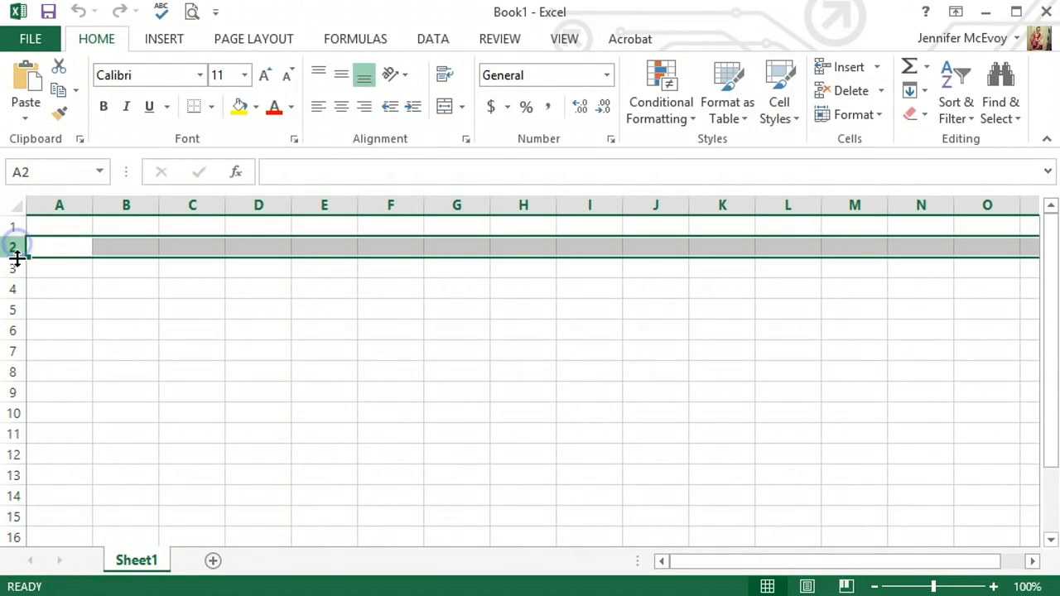
click(13, 268)
click(14, 288)
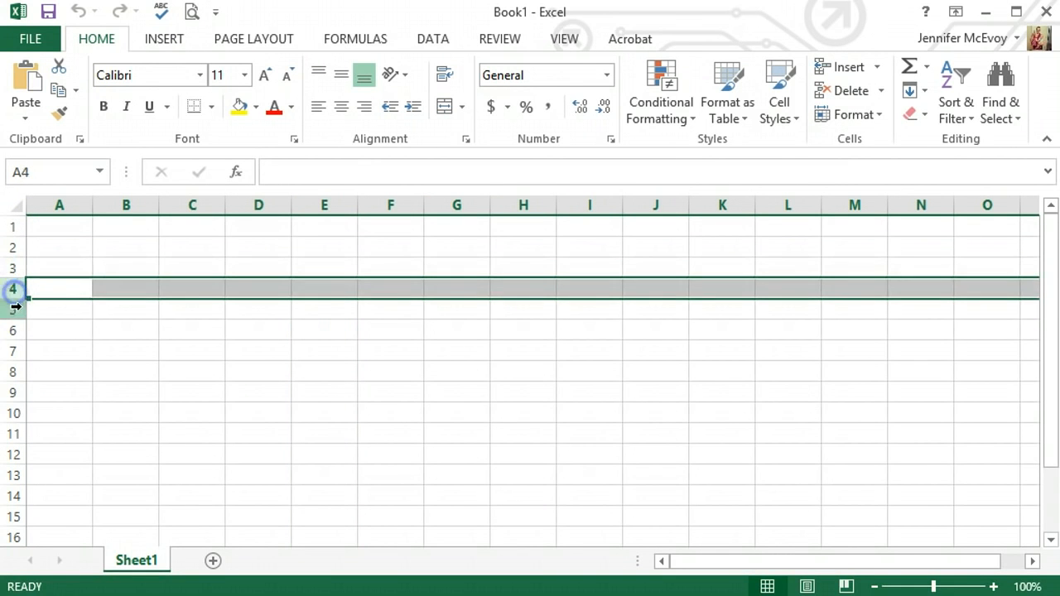
click(14, 308)
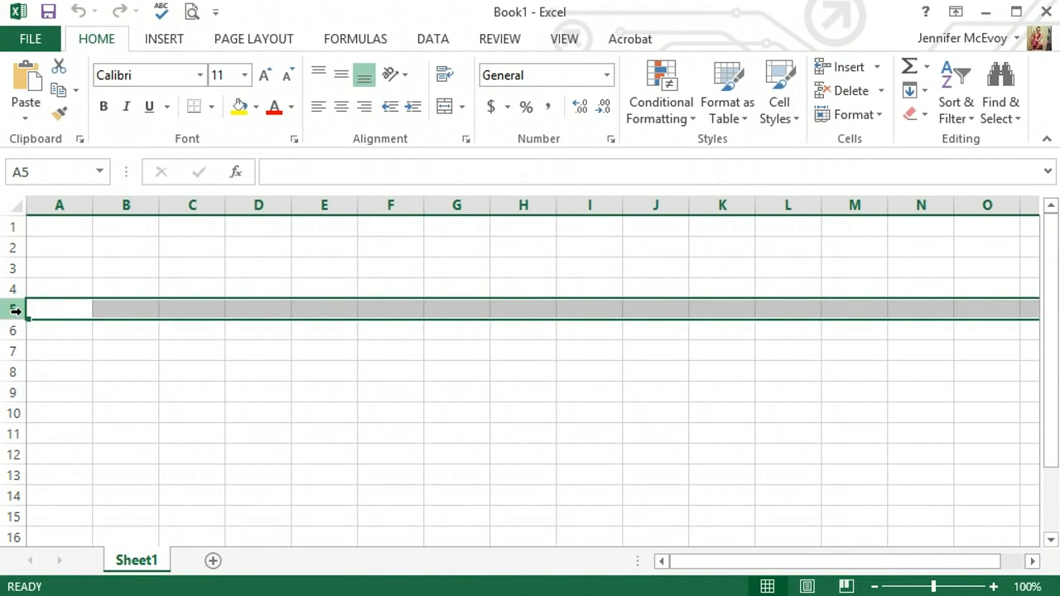
click(58, 248)
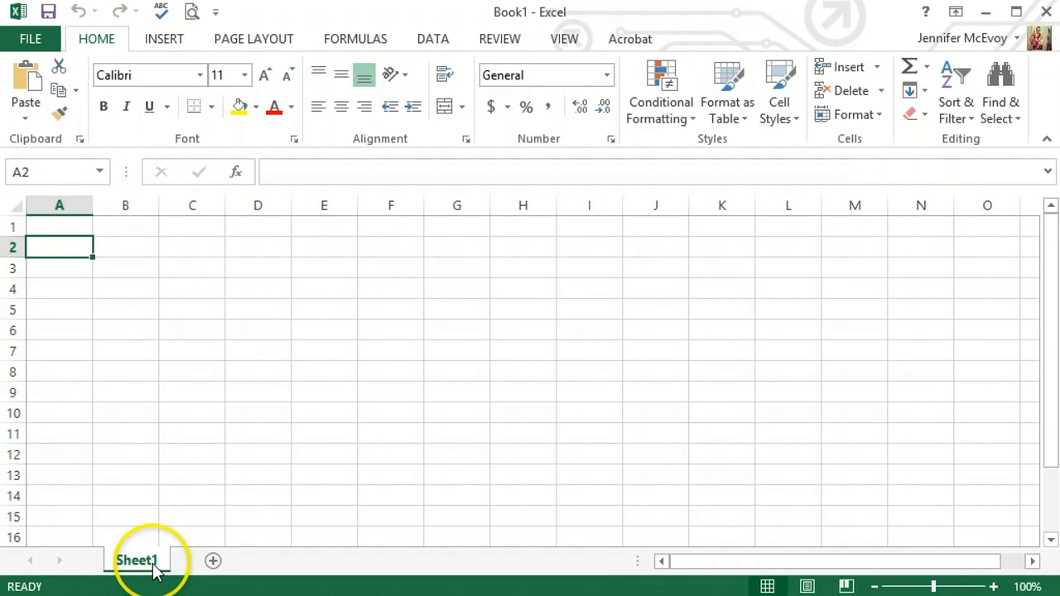
Step: Add three new worksheets to the workbook after Sheet1
click(213, 561)
click(277, 562)
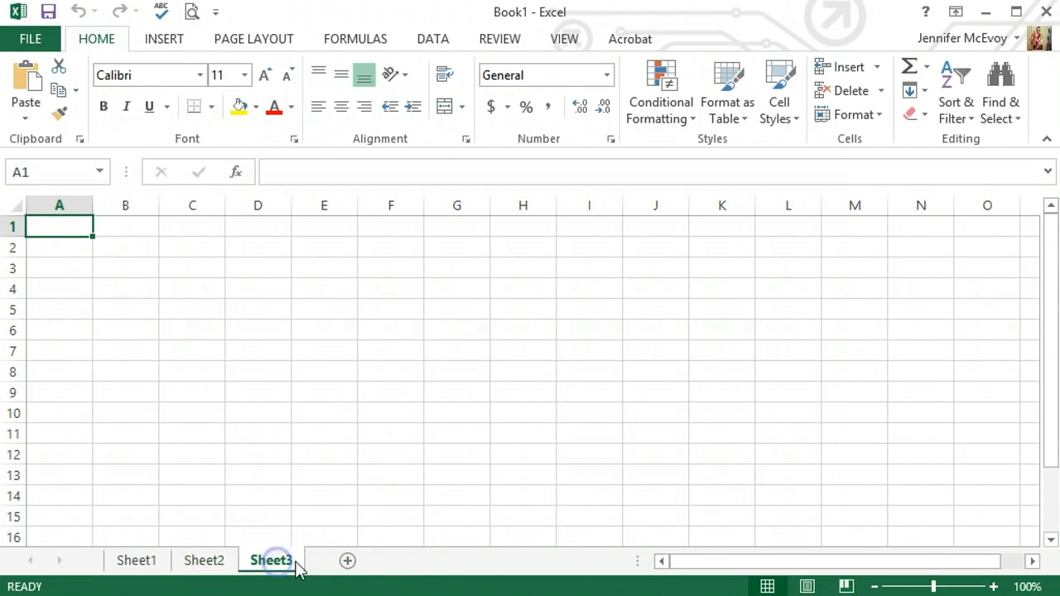
click(347, 562)
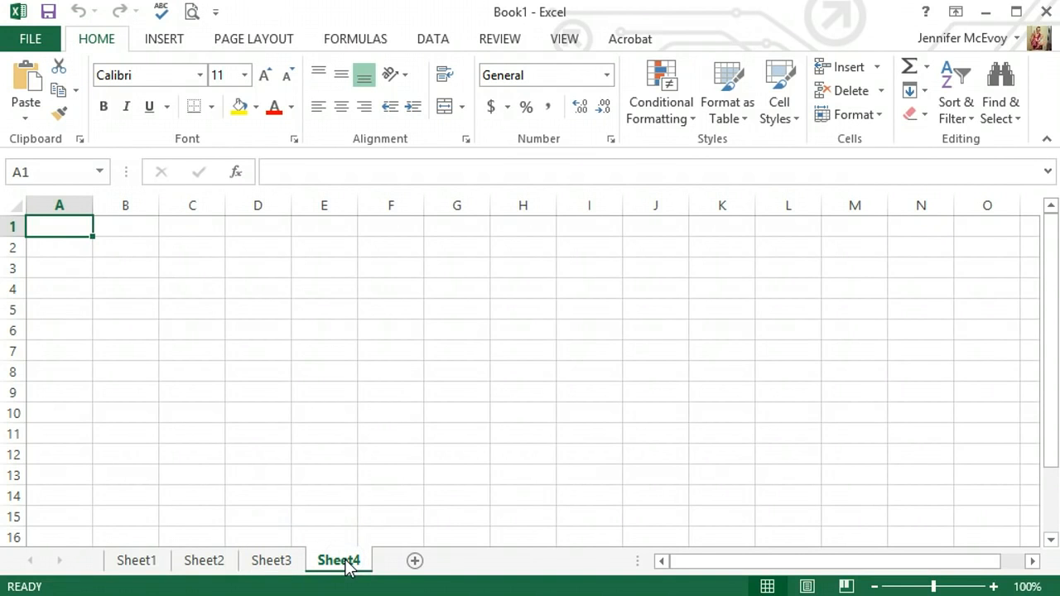
Step: Rename the worksheet Sheet1 as Jobs
ctrl+click(137, 564)
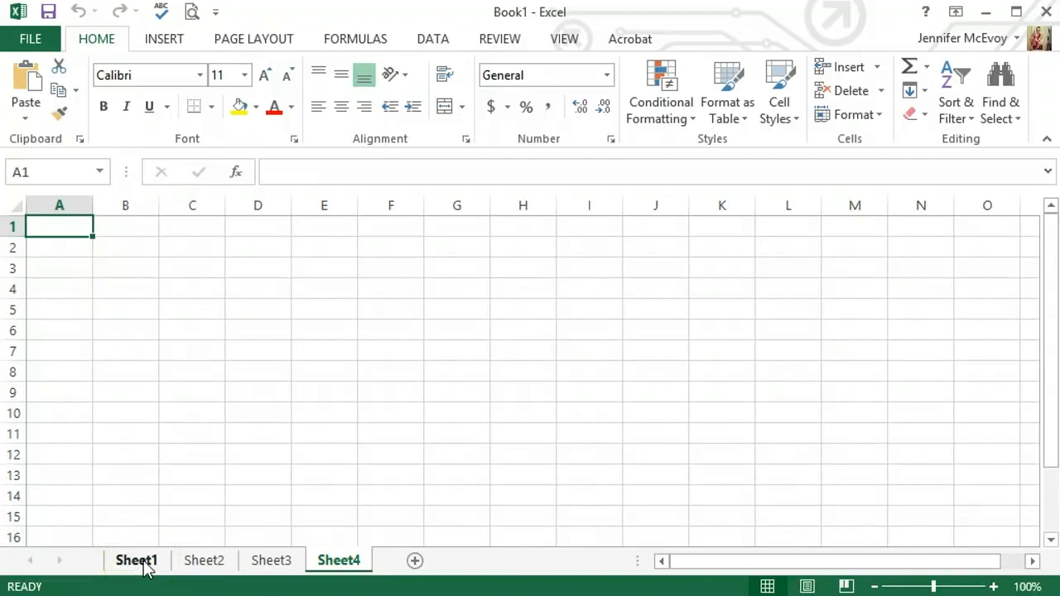
click(143, 563)
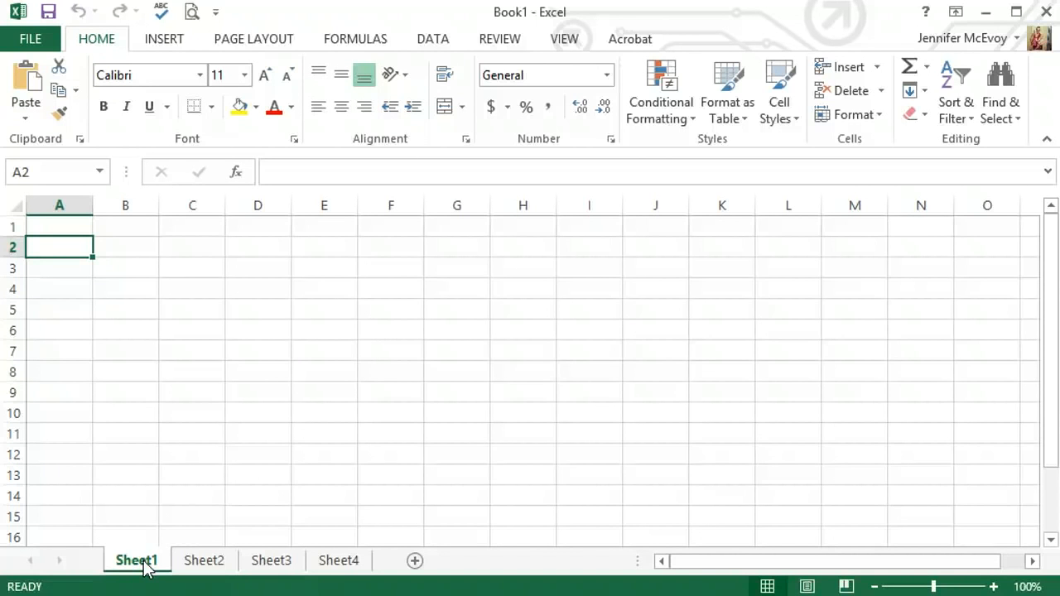
right_click(145, 565)
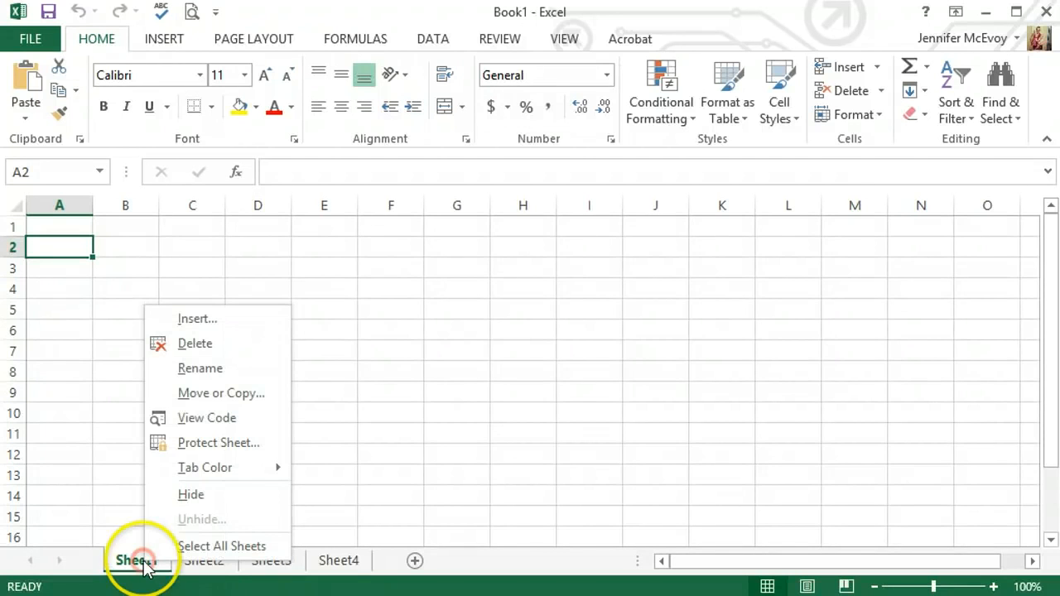
click(198, 370)
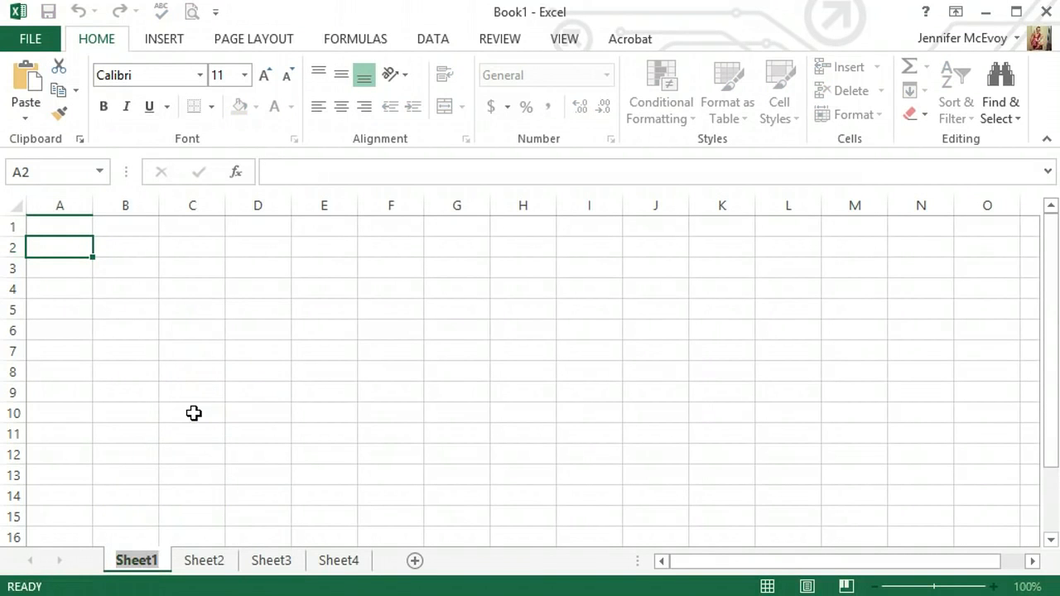
text(JObs)
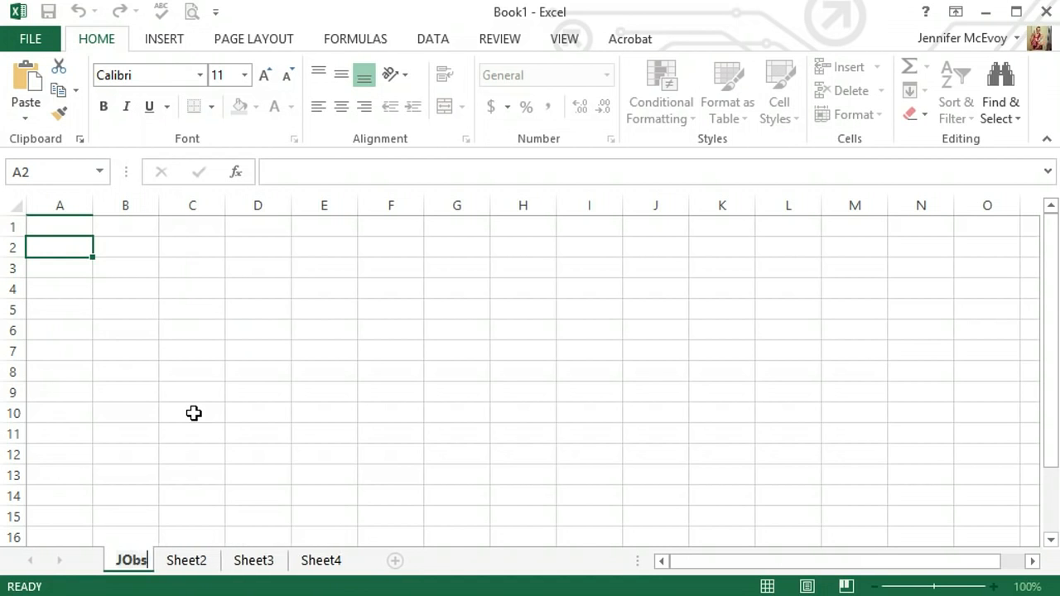
key(Return)
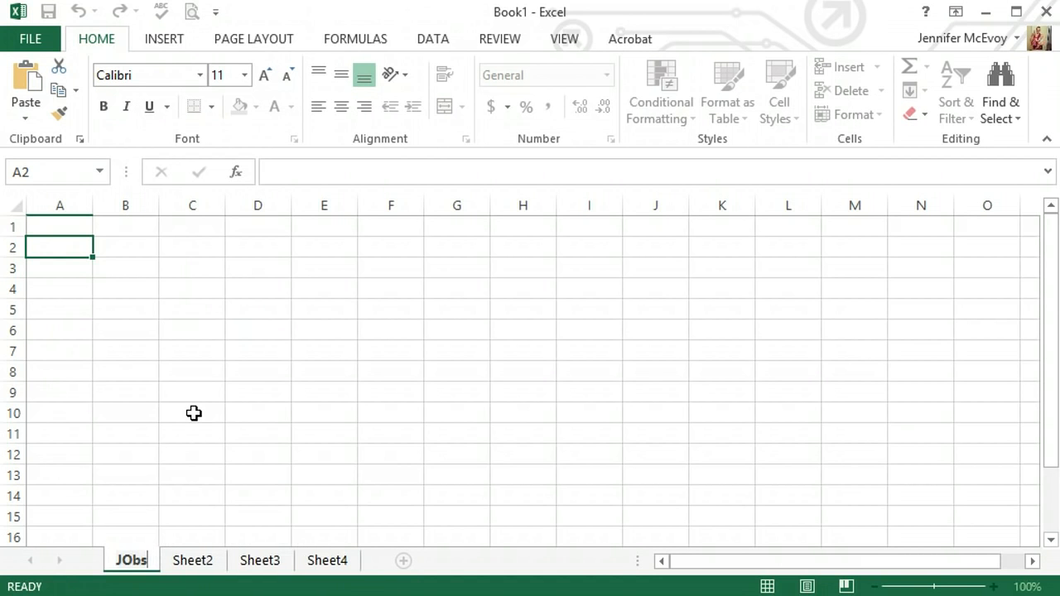
key(Left)
key(Left)
key(Left)
key(Right)
key(BackSpace)
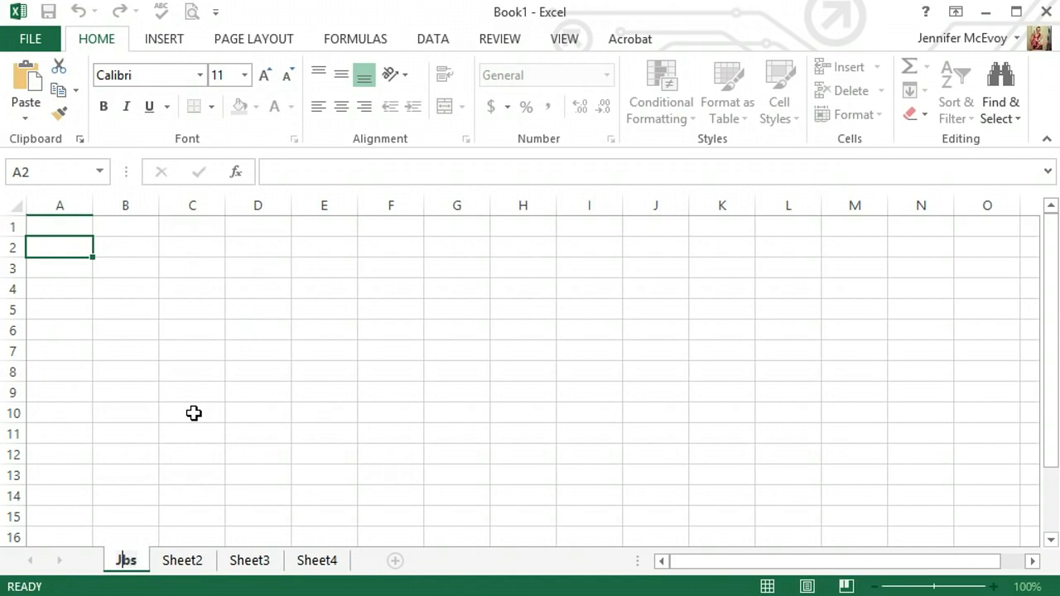
text(o)
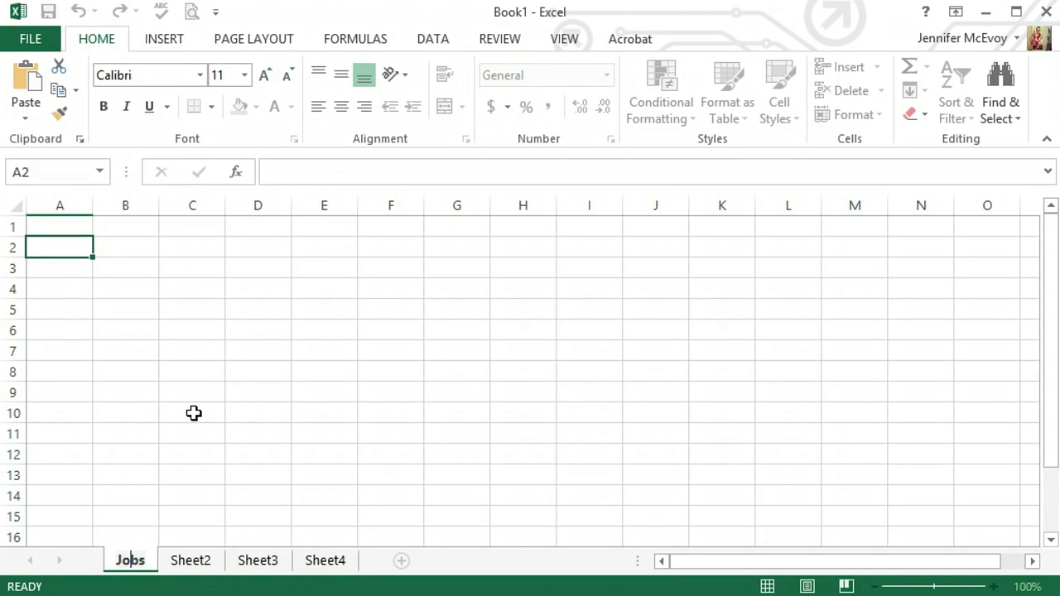
key(Return)
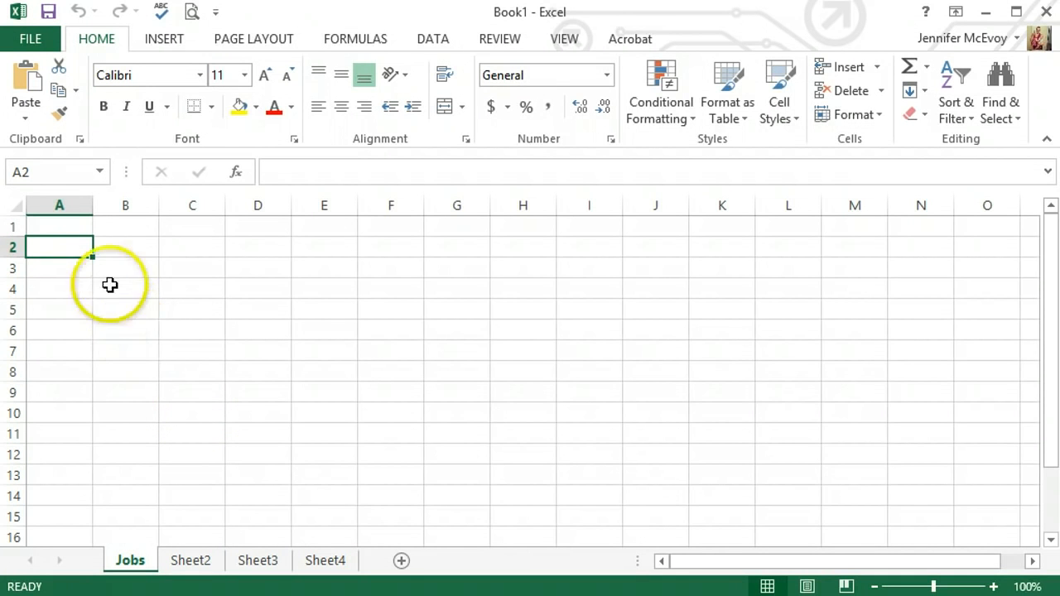
Step: Enter the numbers 1, 2 and 3 in cells A1 through A3 of the Jobs sheet
click(62, 228)
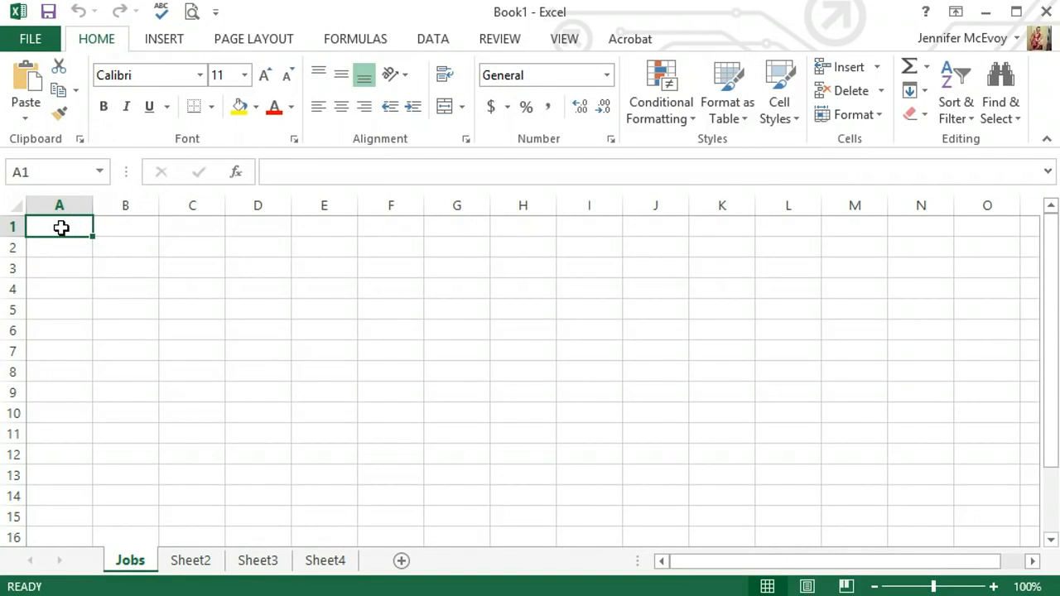
text(1)
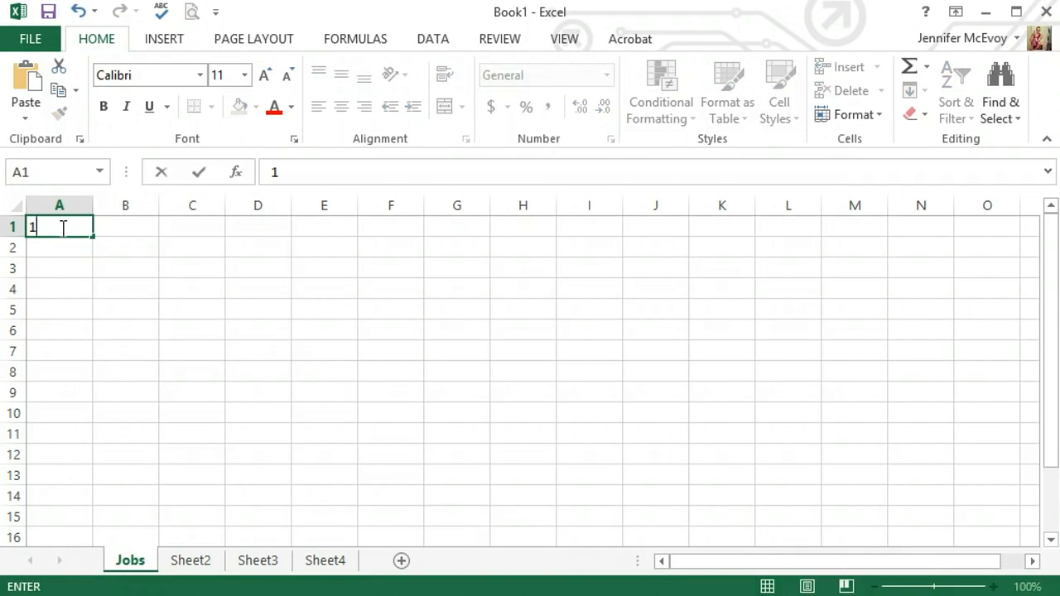
key(Return)
text(2)
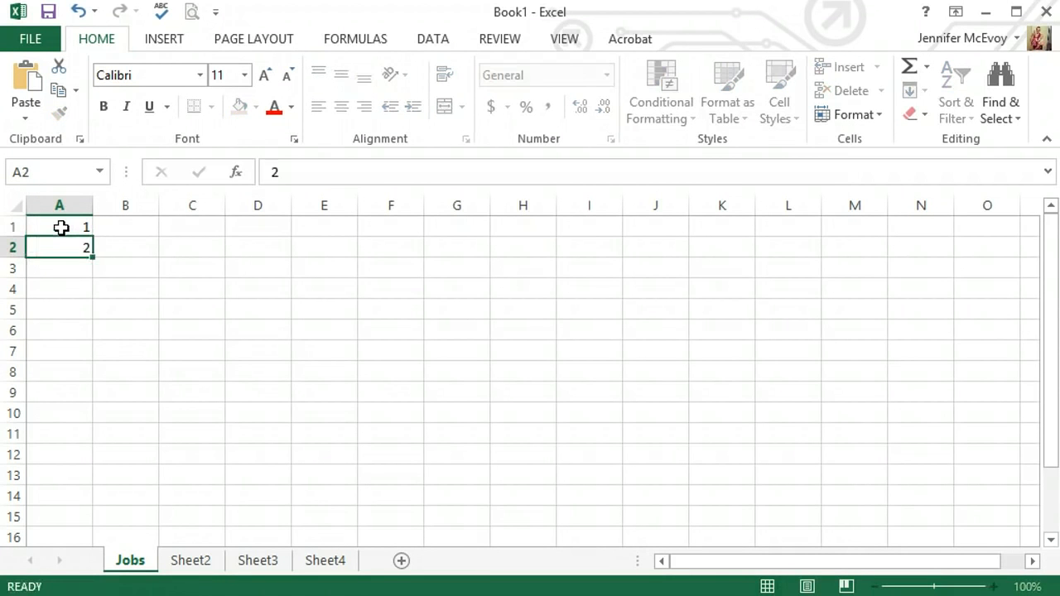
key(Return)
text(3)
key(Return)
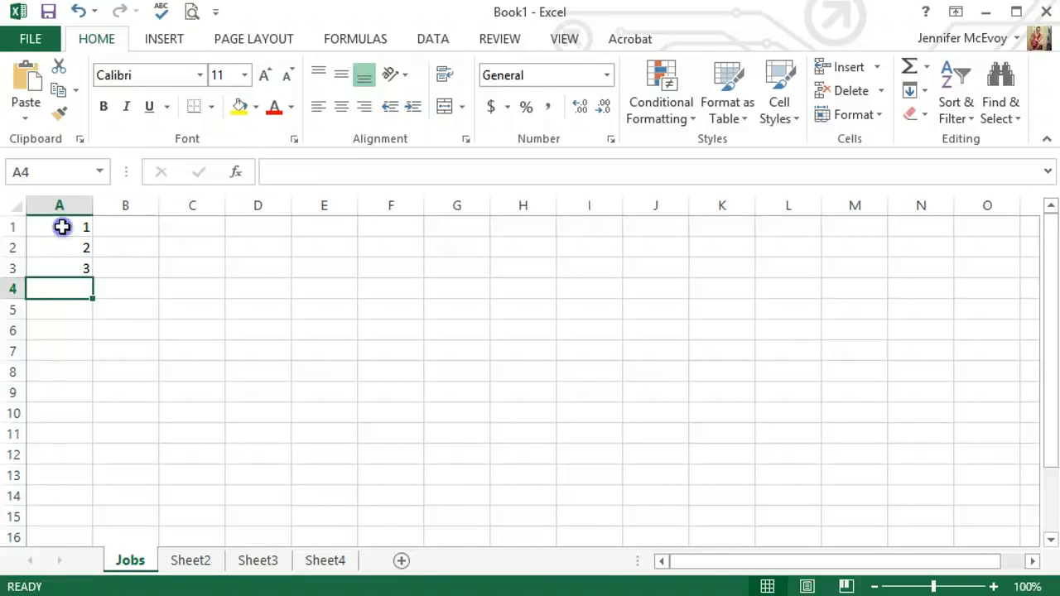
Step: Extend the number series in cells A1 through A3 down column A to cell A27, ending with cell A1 selected
drag(61, 227, 64, 276)
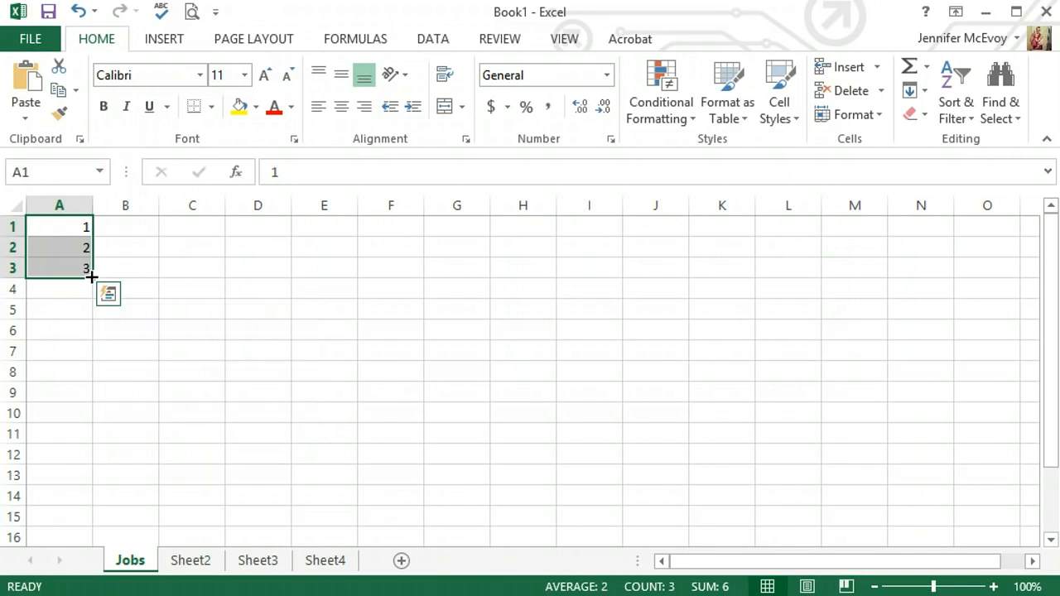
drag(91, 276, 53, 503)
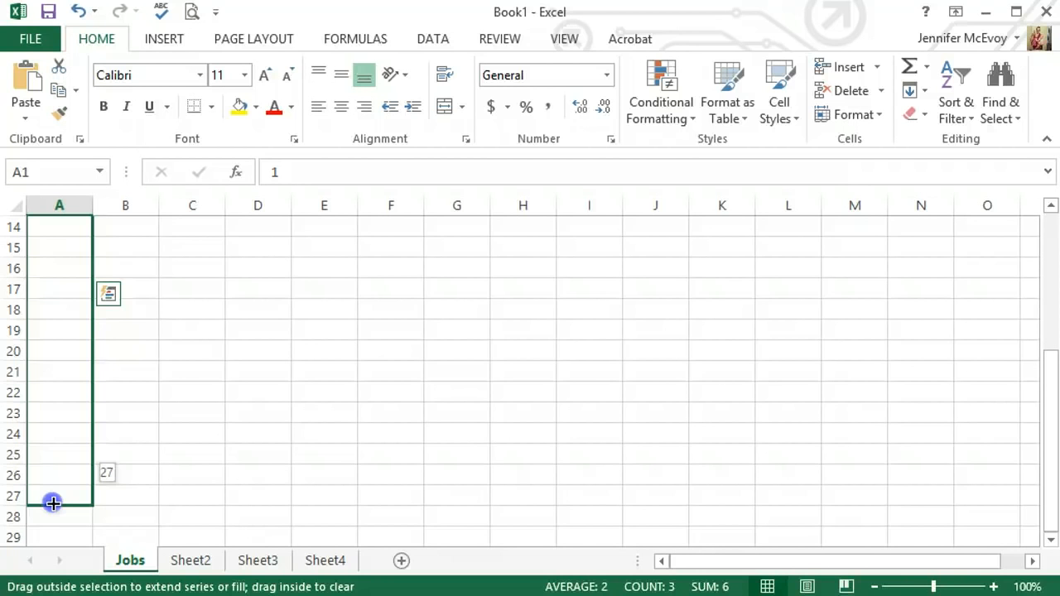
drag(52, 503, 52, 505)
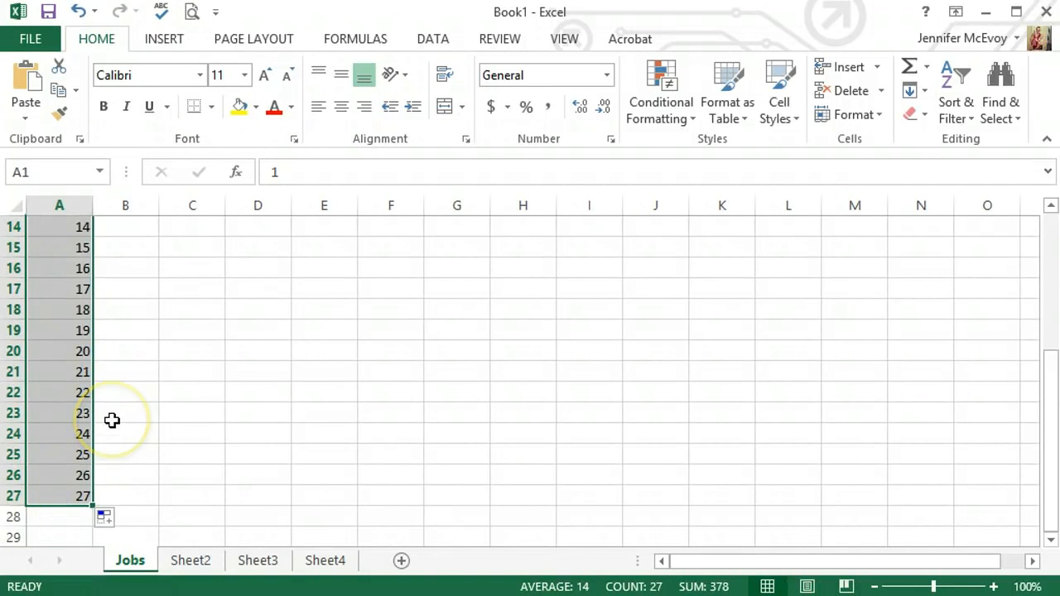
scroll(112, 421, up, 2)
scroll(112, 421, up, 3)
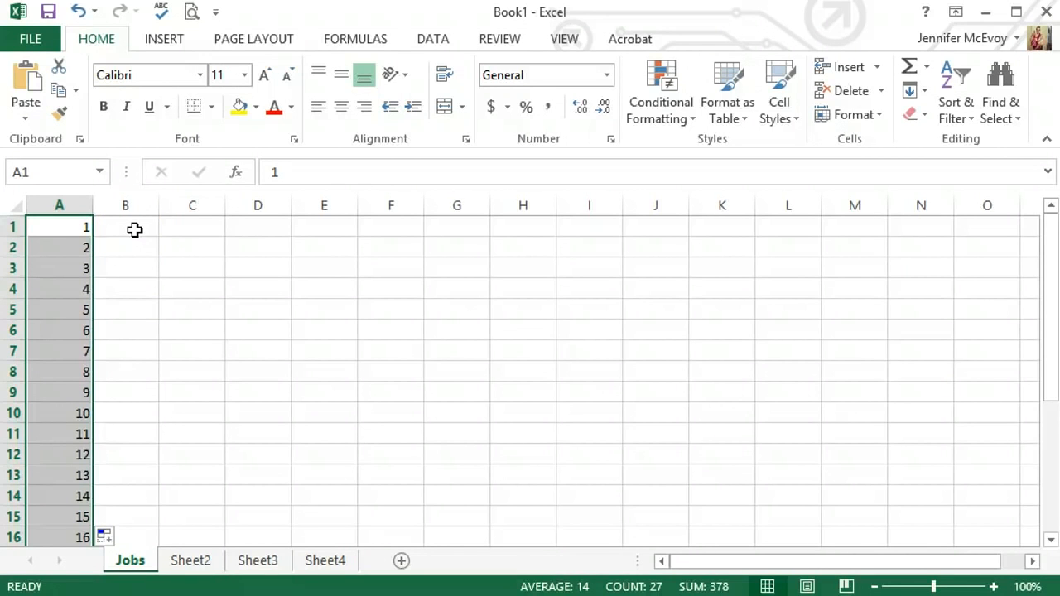
click(83, 227)
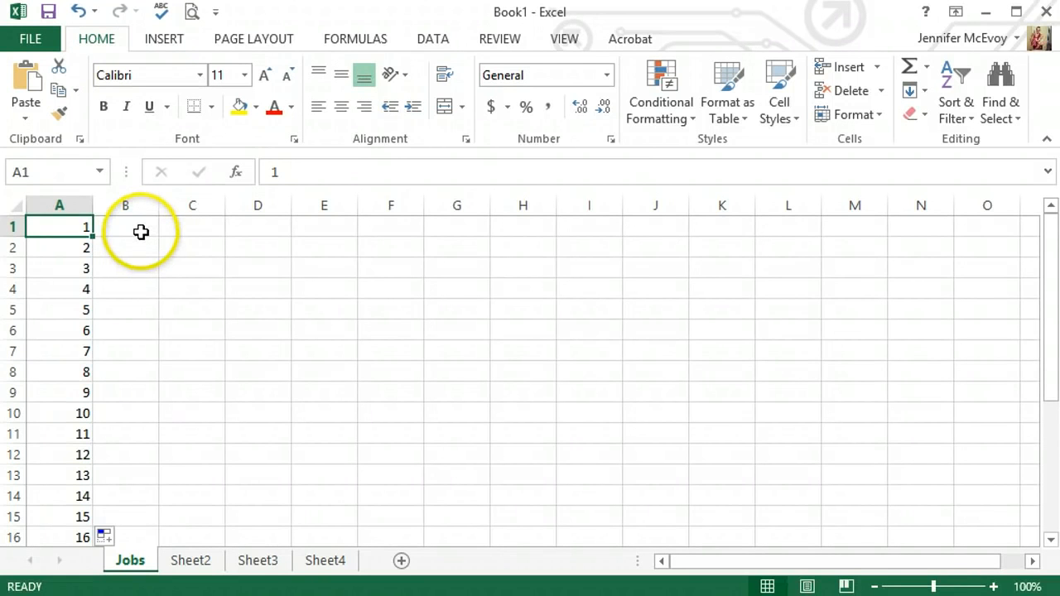
Step: Enter the heading Jobs in cell B1
click(140, 230)
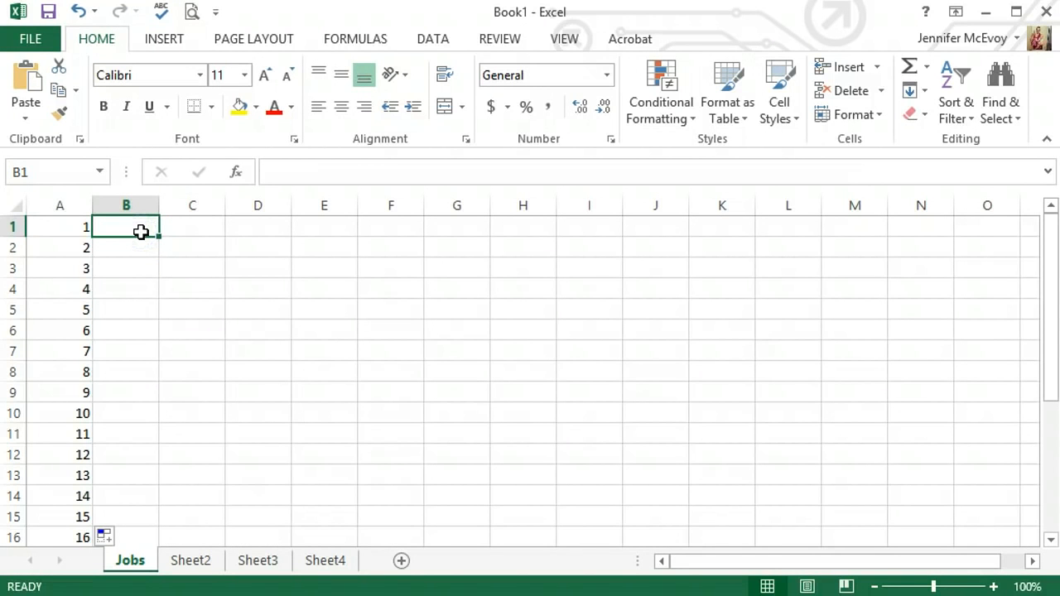
text(JObs)
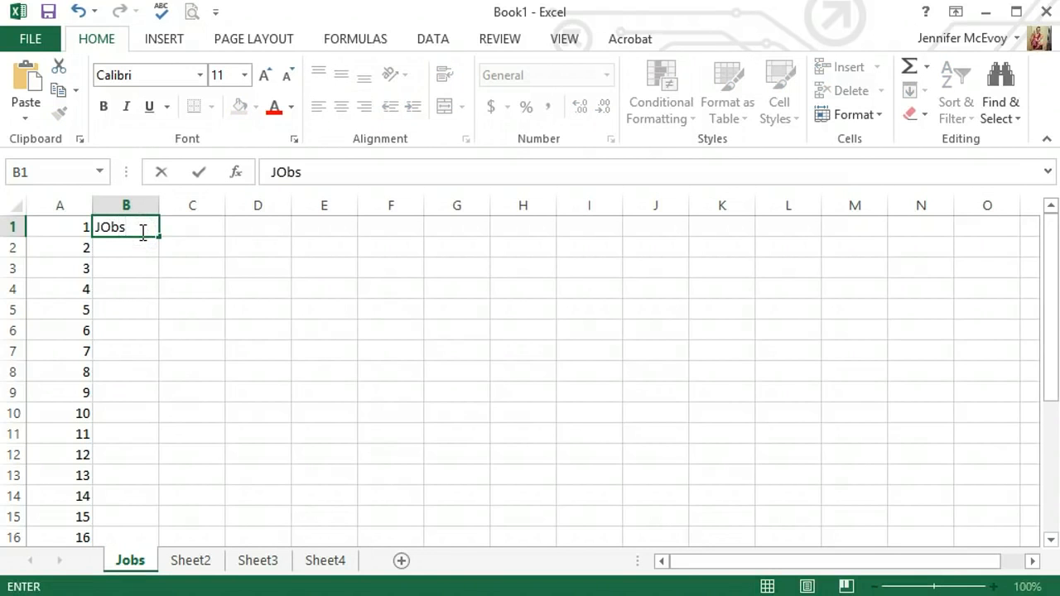
key(Return)
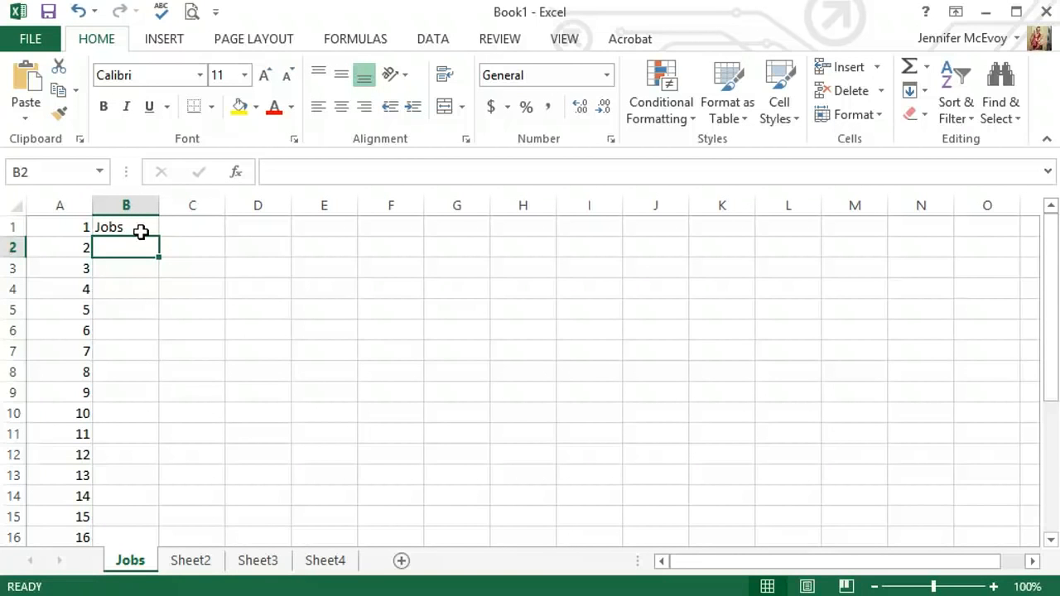
text(N)
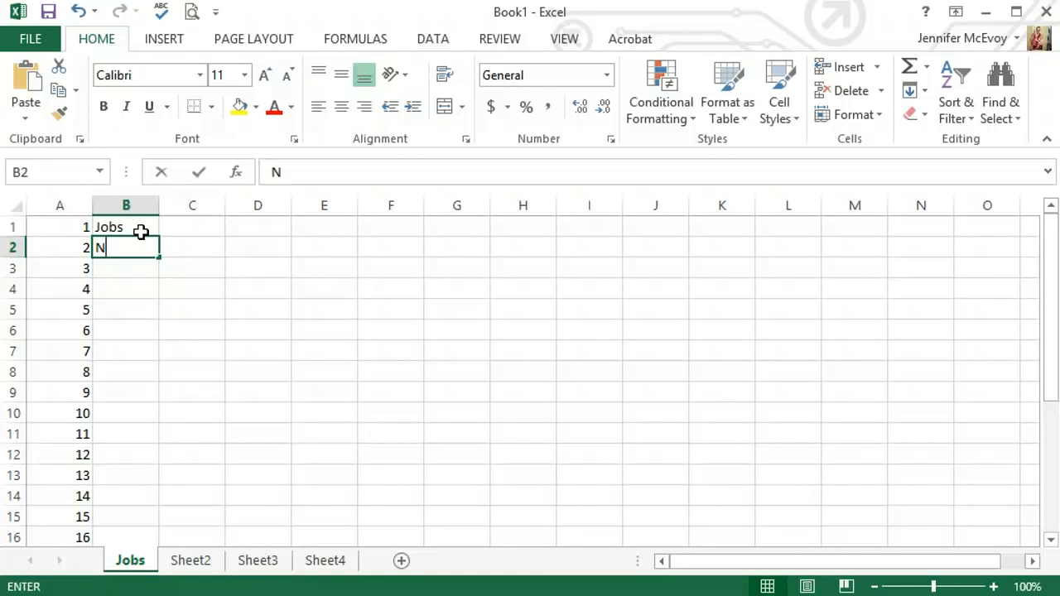
text(etwork)
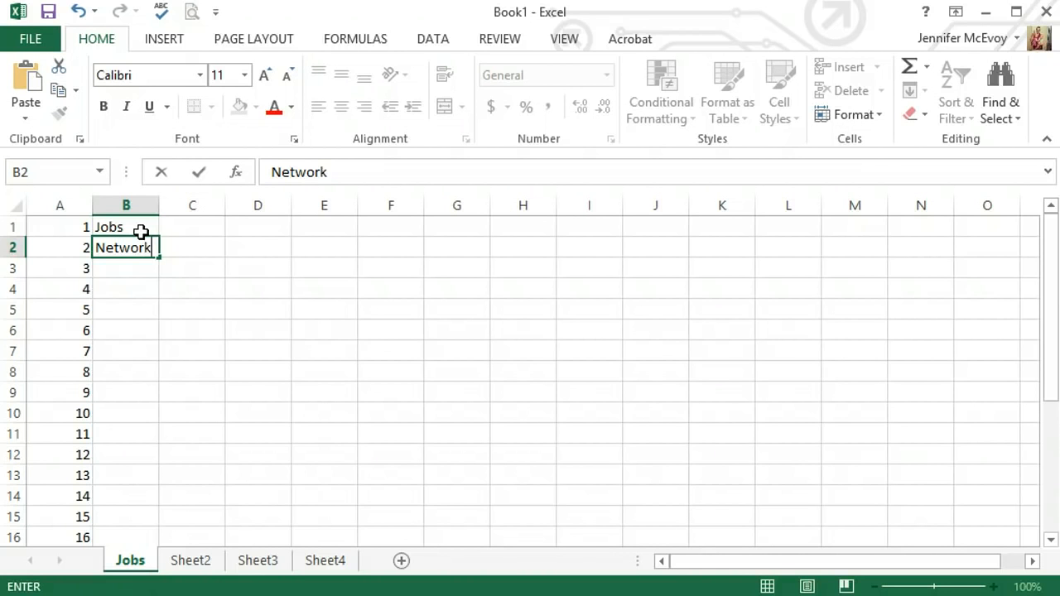
key(BackSpace)
key(BackSpace)
key(BackSpace)
key(BackSpace)
key(BackSpace)
key(BackSpace)
key(BackSpace)
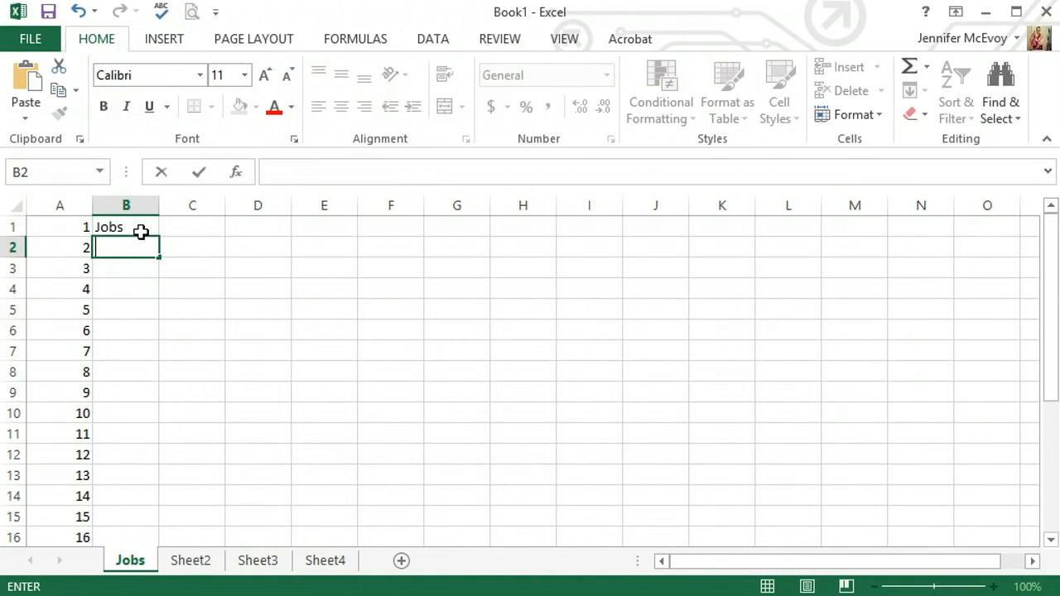
Step: Enter Empower Network in cell B2, below the Jobs heading
text(Empower)
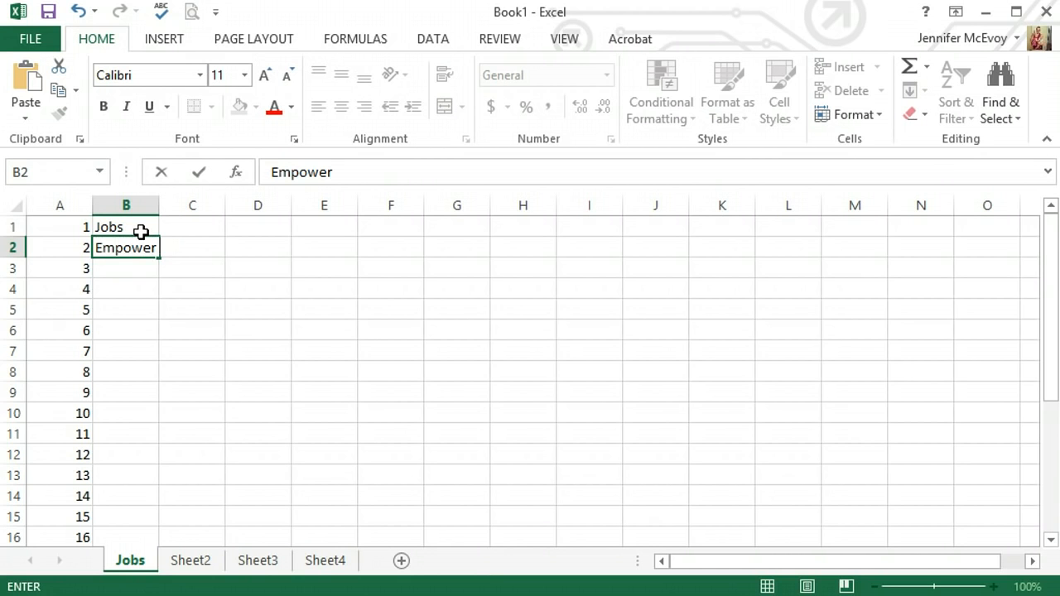
text( Network)
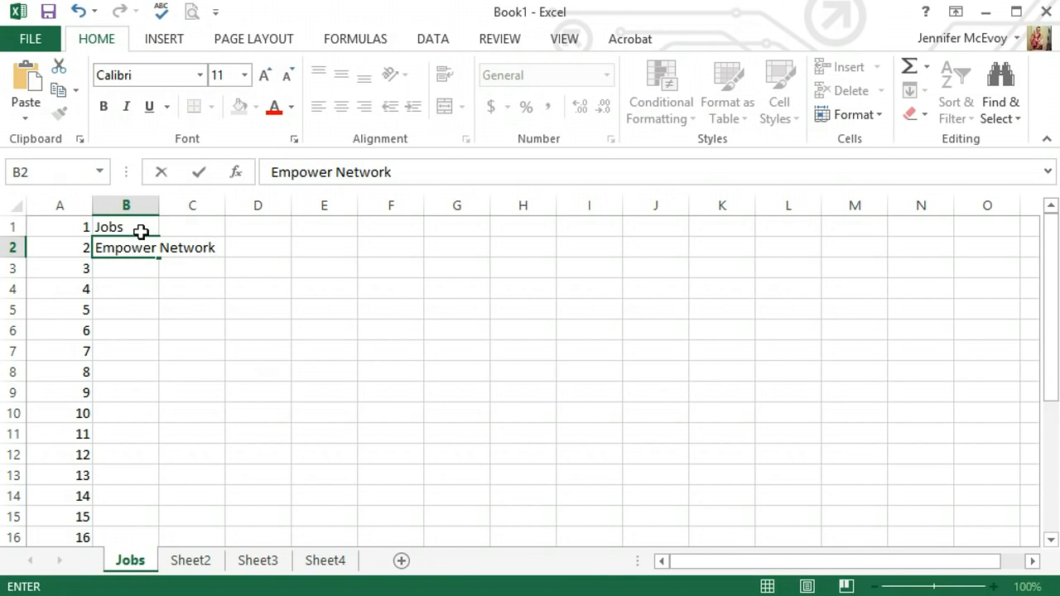
key(Return)
Step: Enter Random in cell B3 and autofit the width of column B to its longest entry
text(R)
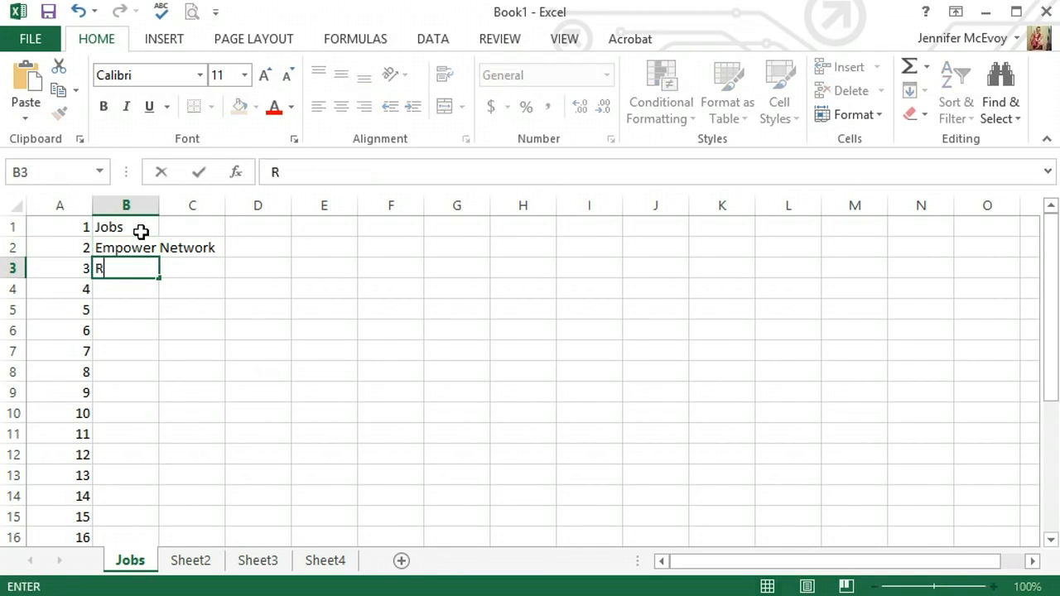
text(andom)
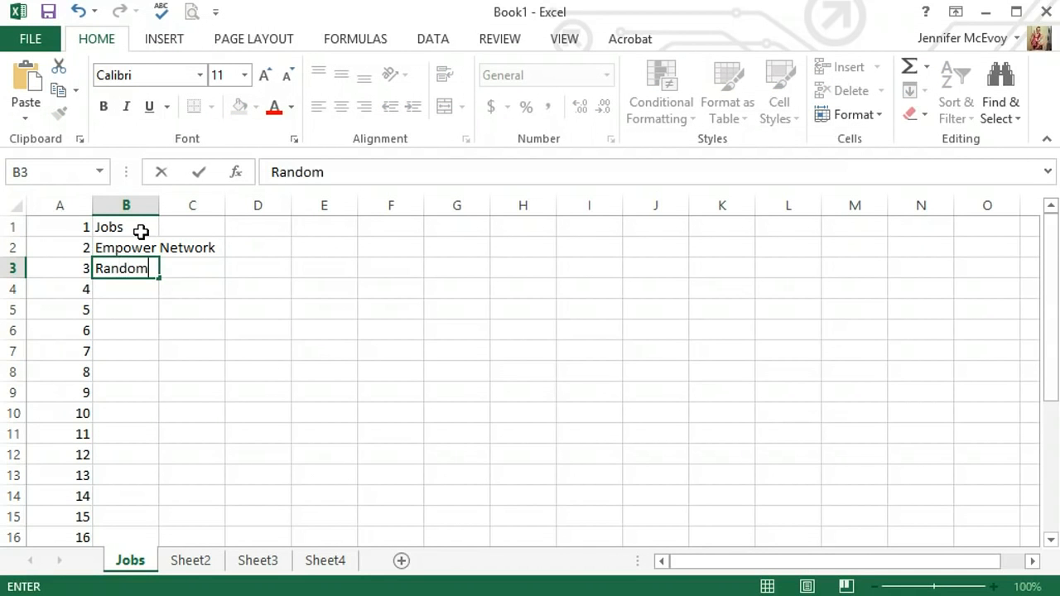
click(141, 242)
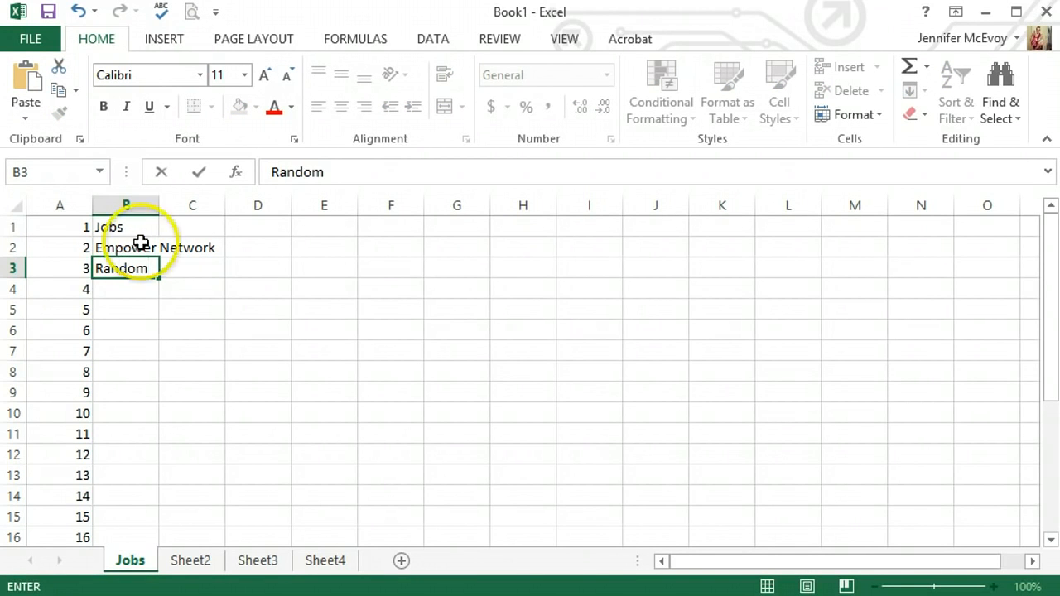
click(132, 293)
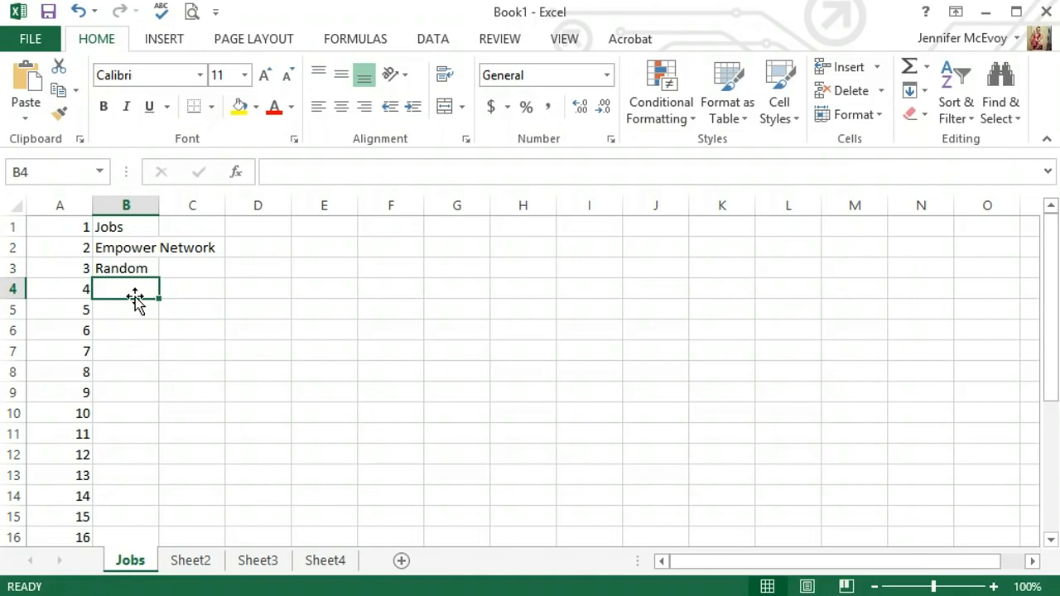
click(139, 281)
double_click(159, 208)
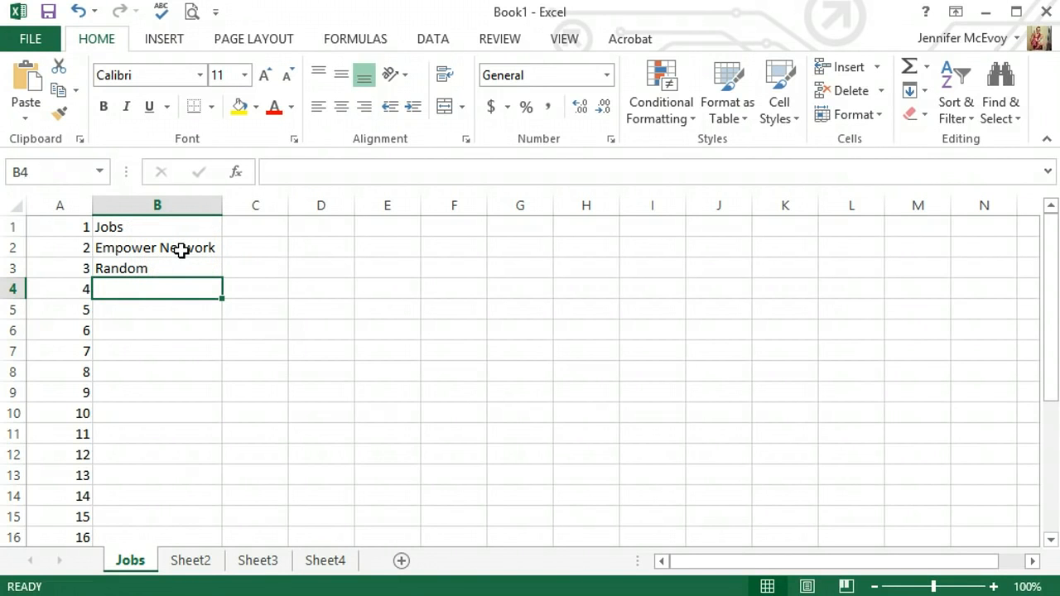
Step: Enter the month headings May, June and July in cells C1 through E1
click(256, 226)
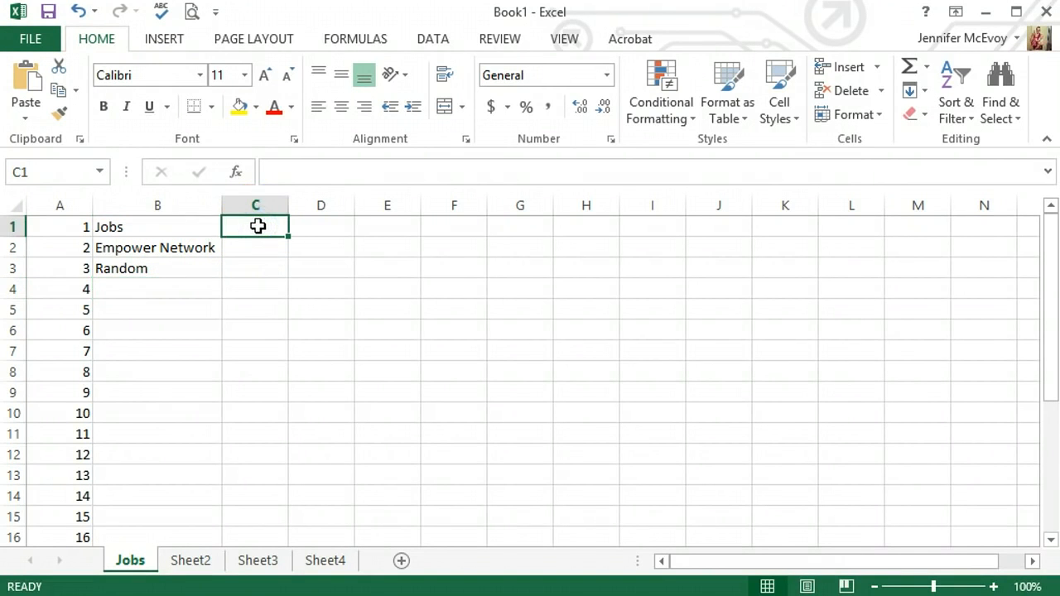
text(Ma)
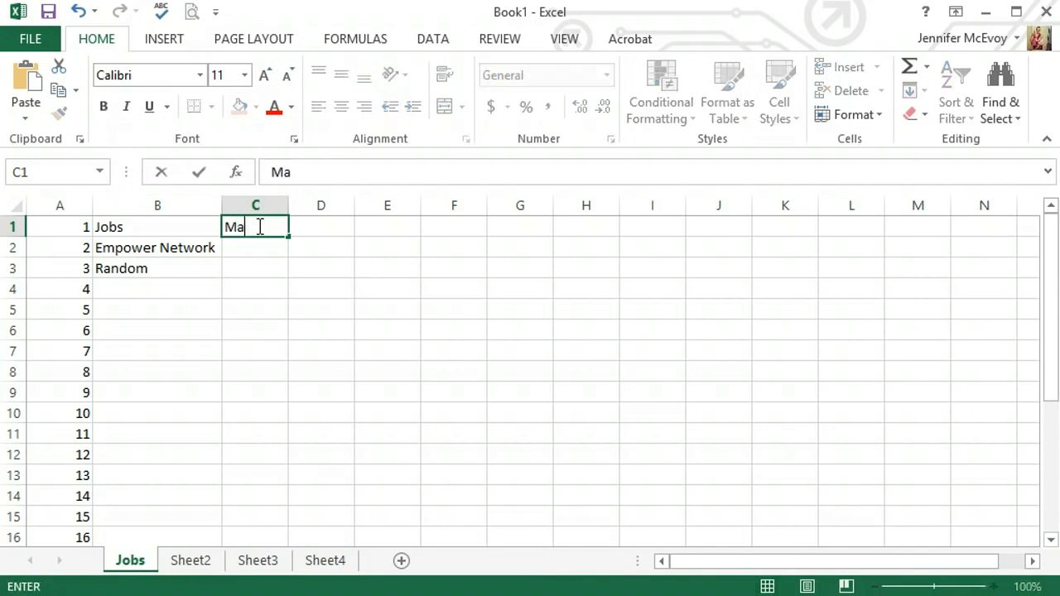
text(y)
key(Tab)
text(June)
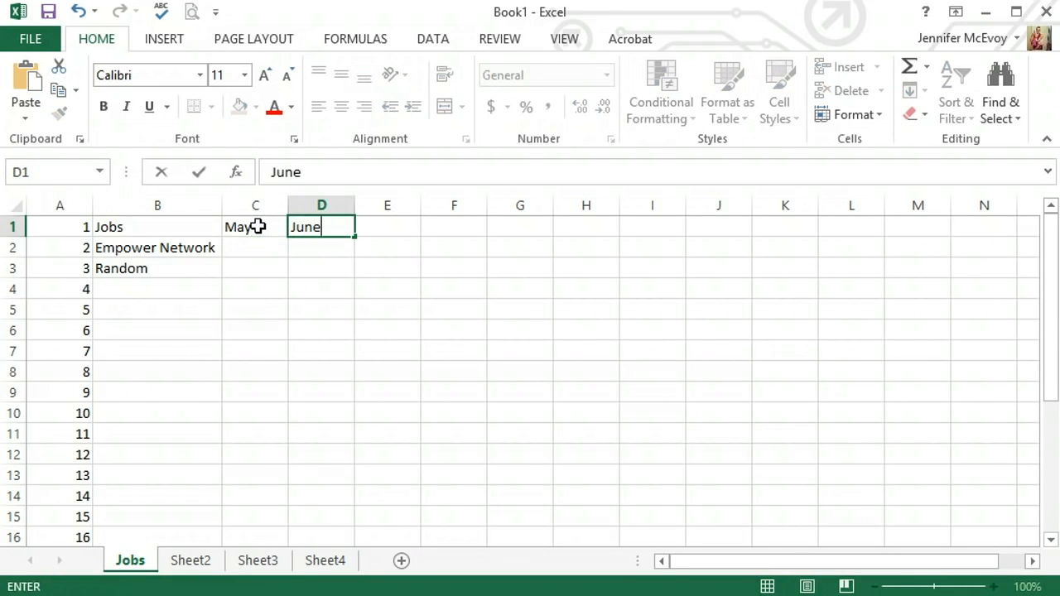
key(Tab)
text(July)
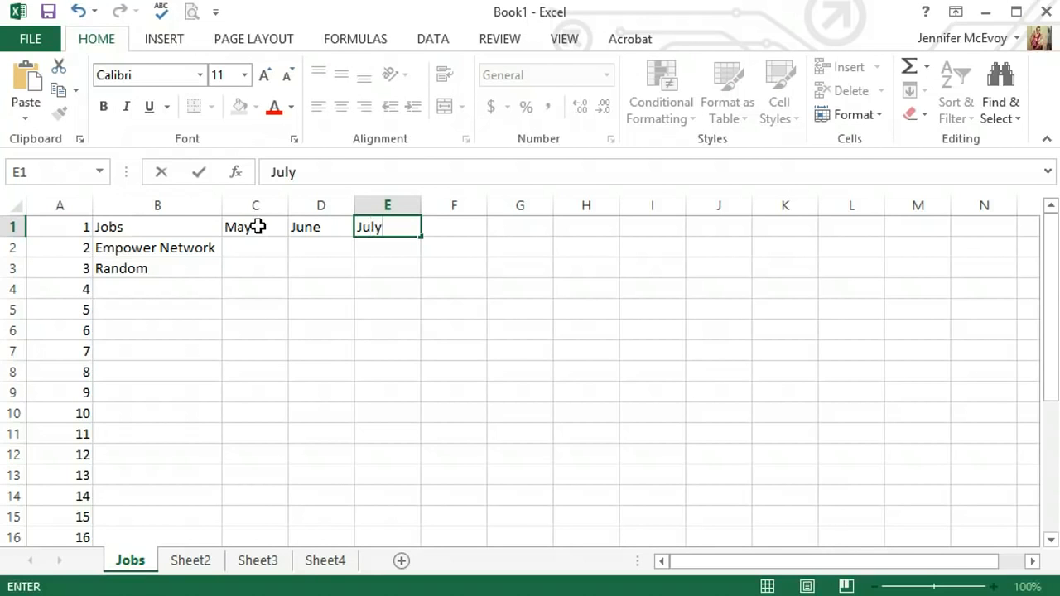
key(Return)
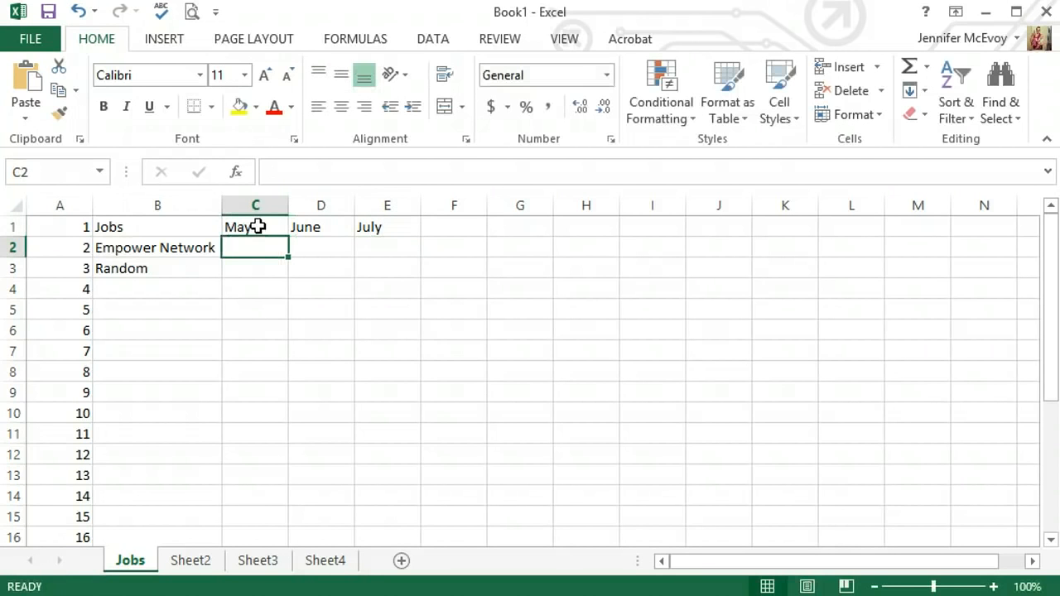
Step: Enter the Empower Network amounts 1000, 1000 and 1500 for May, June and July in cells C2 through E2
click(242, 245)
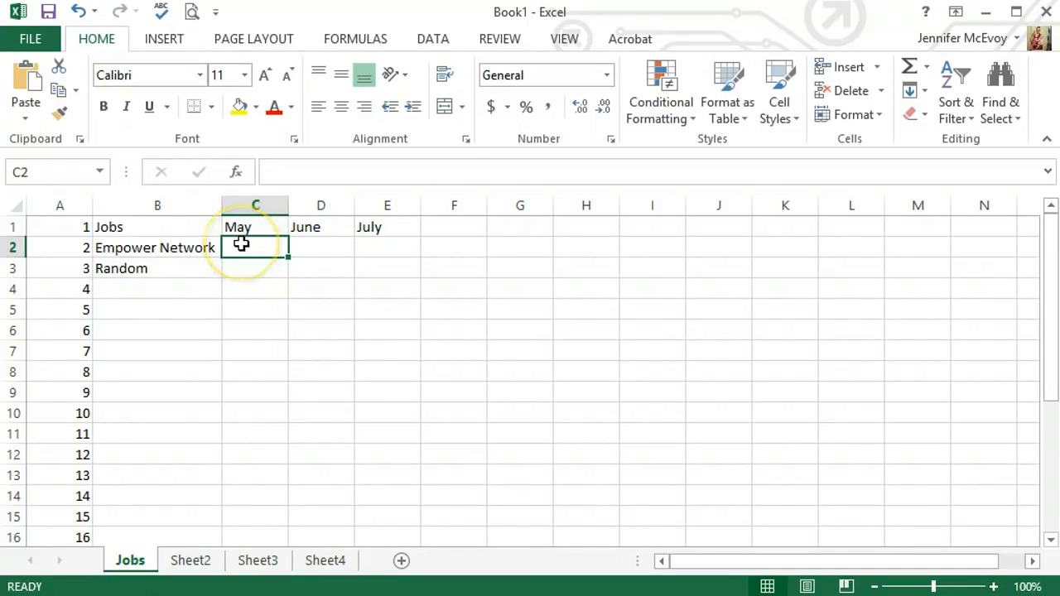
text(1000)
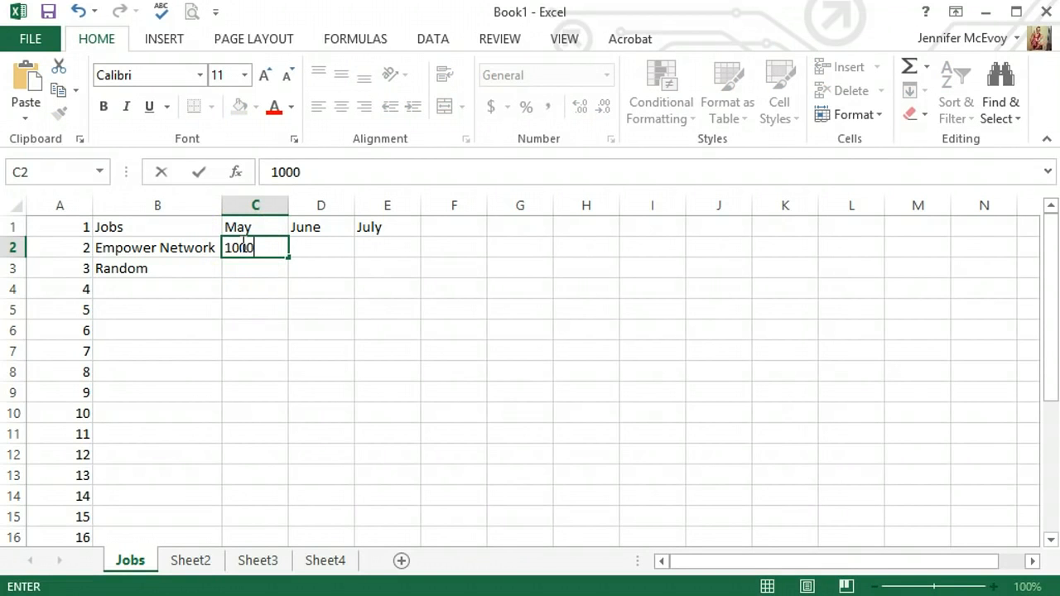
key(Tab)
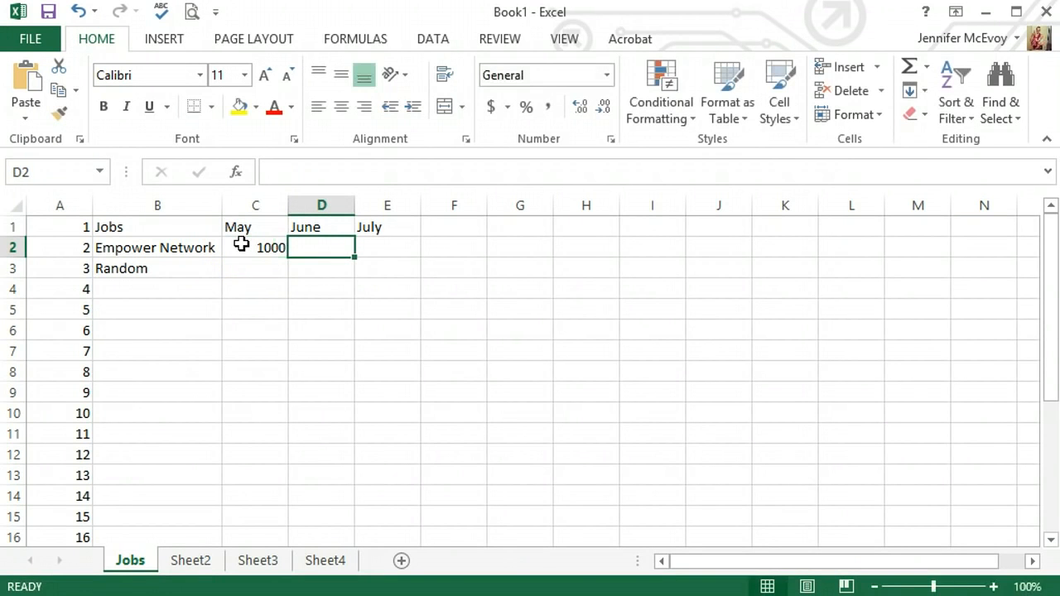
text(1000)
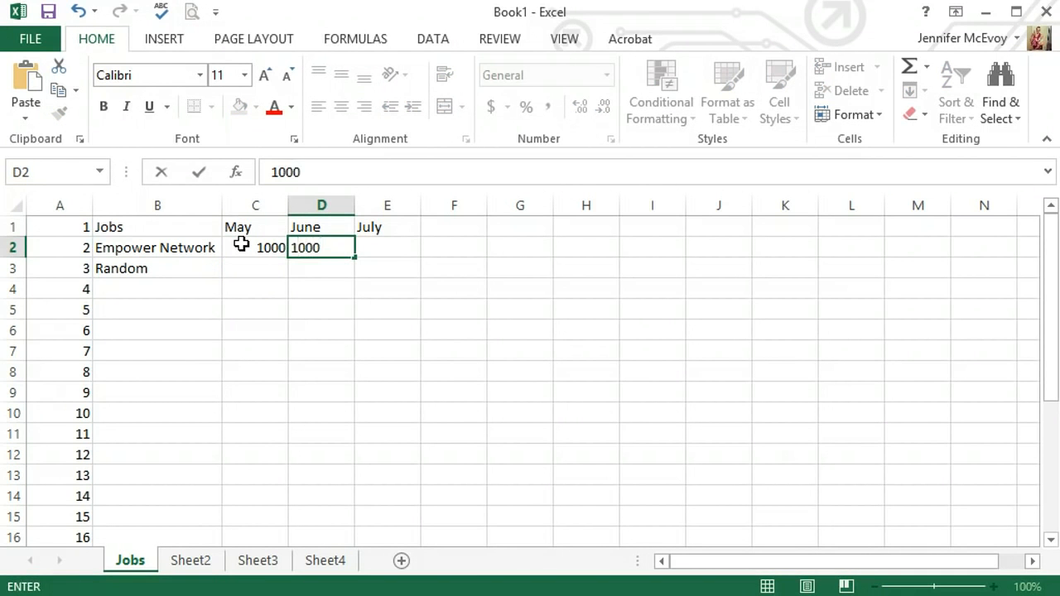
key(Tab)
text(1500)
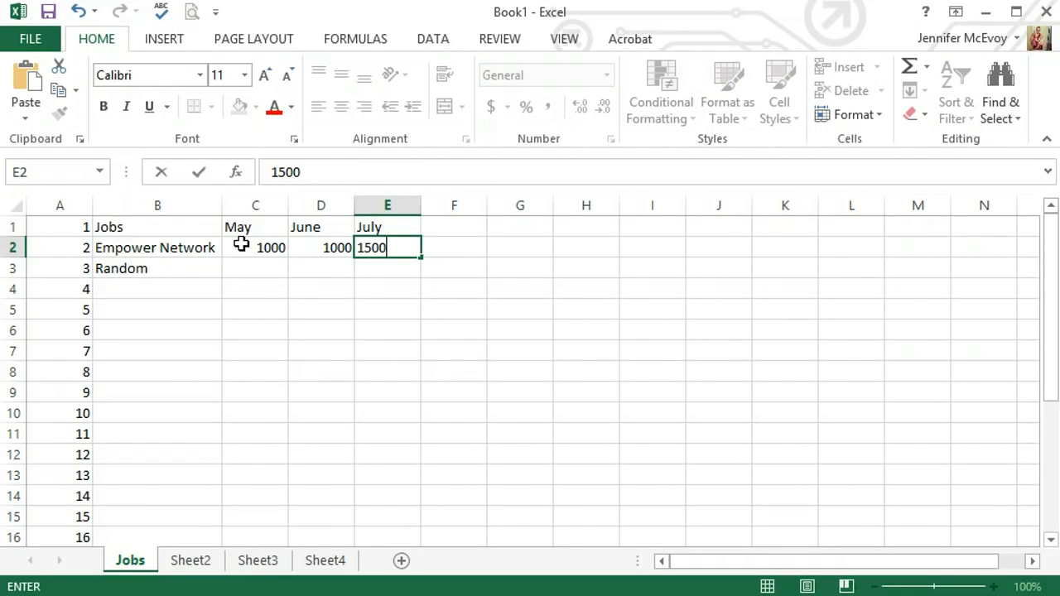
key(Return)
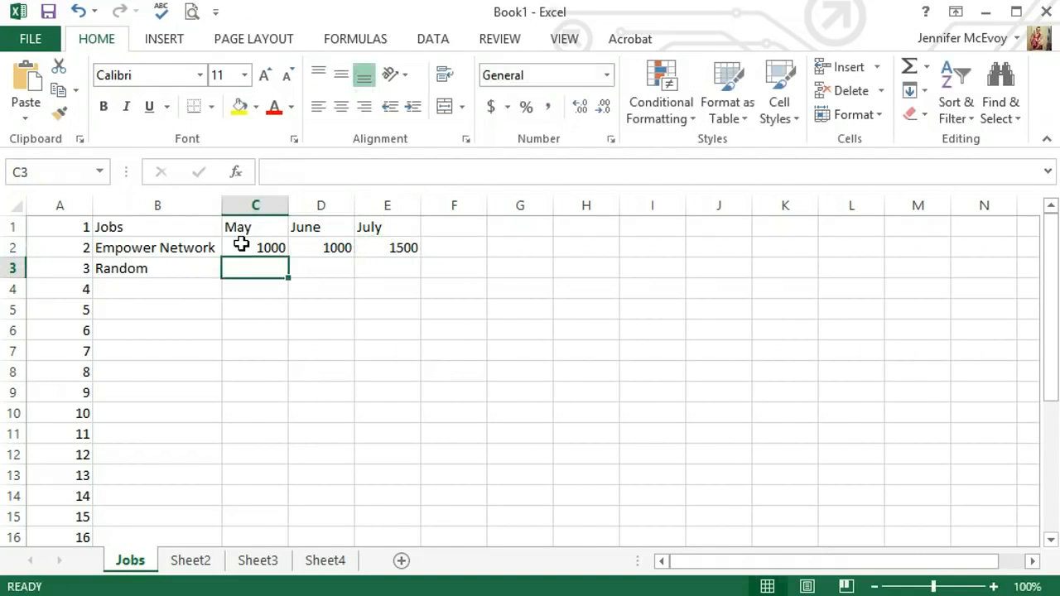
Step: Enter the Random amounts 100 for May in cell C3 and 150 for June in cell D3
text(100)
key(Tab)
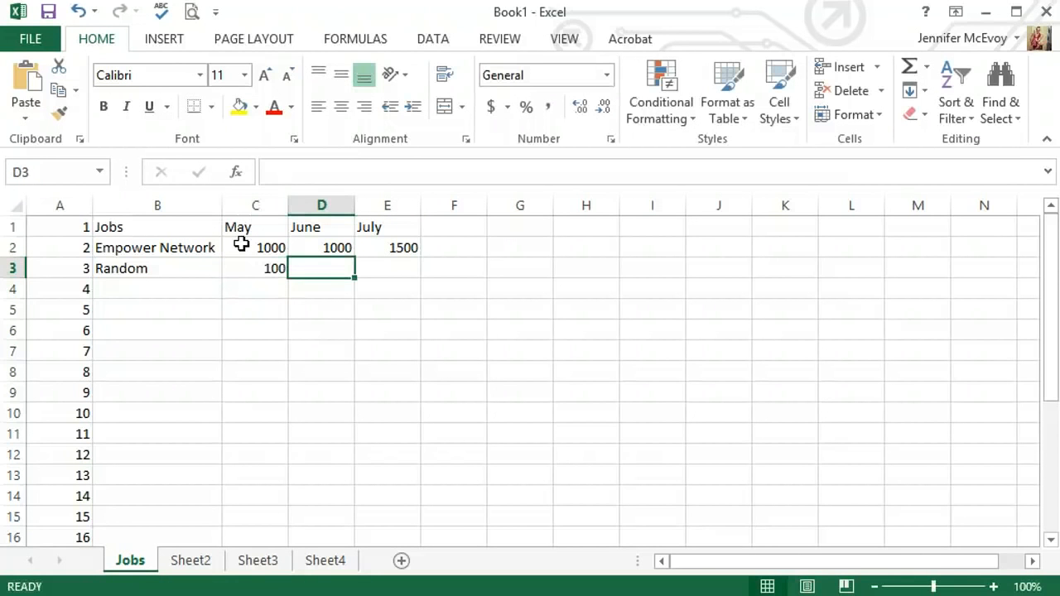
text(150)
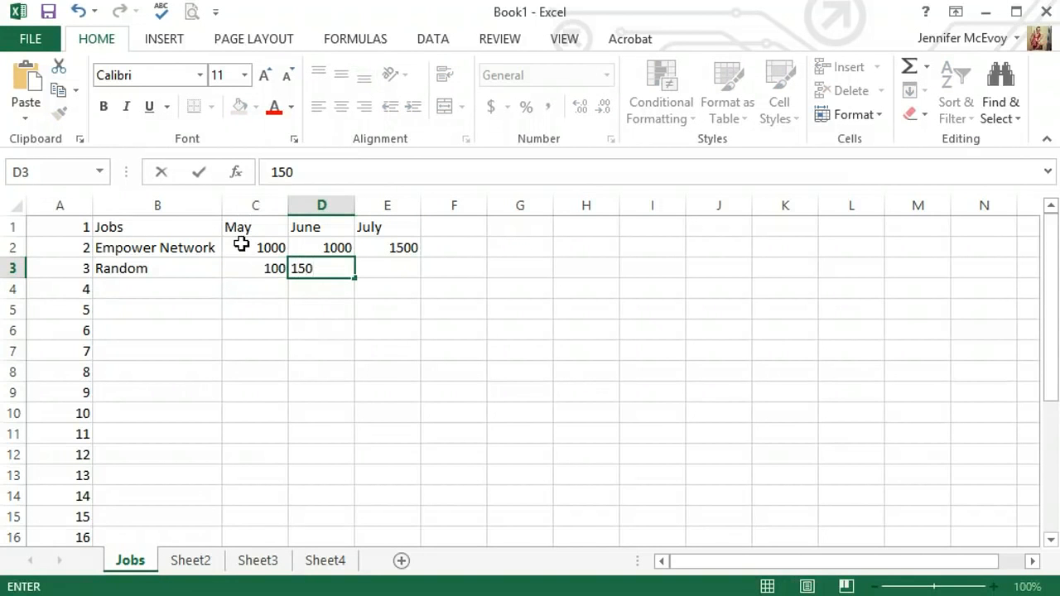
key(Return)
text(200)
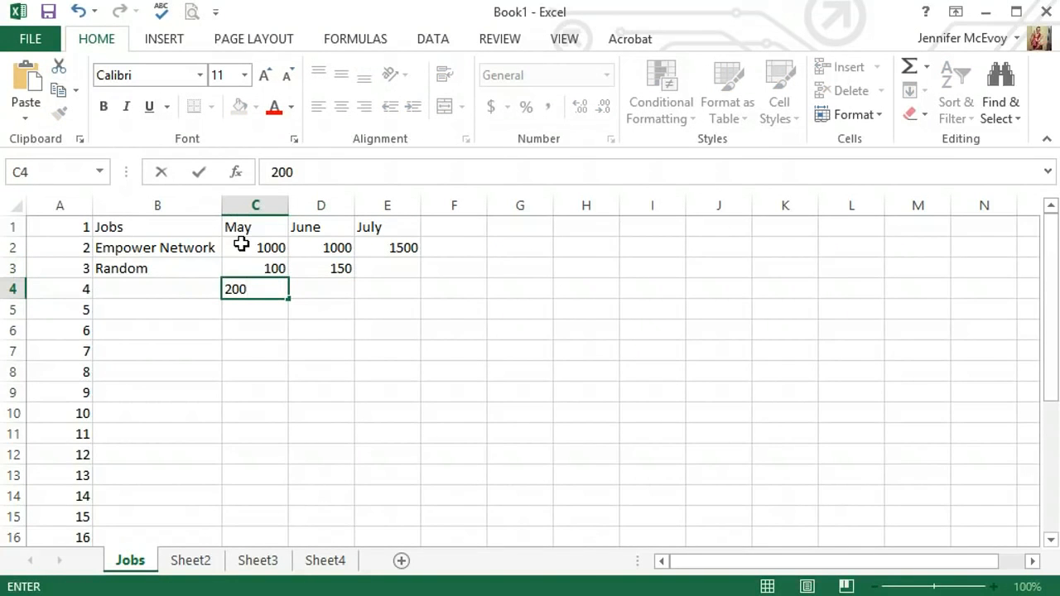
key(BackSpace)
key(BackSpace)
key(BackSpace)
Step: Enter 200 in cell E3 as the July amount for Random
click(398, 273)
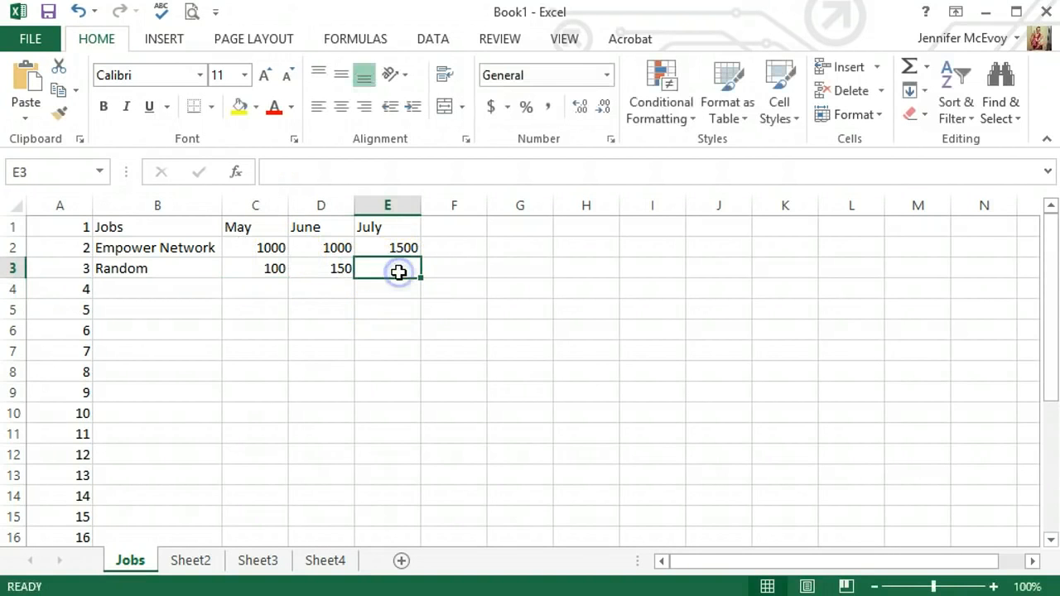
text(200)
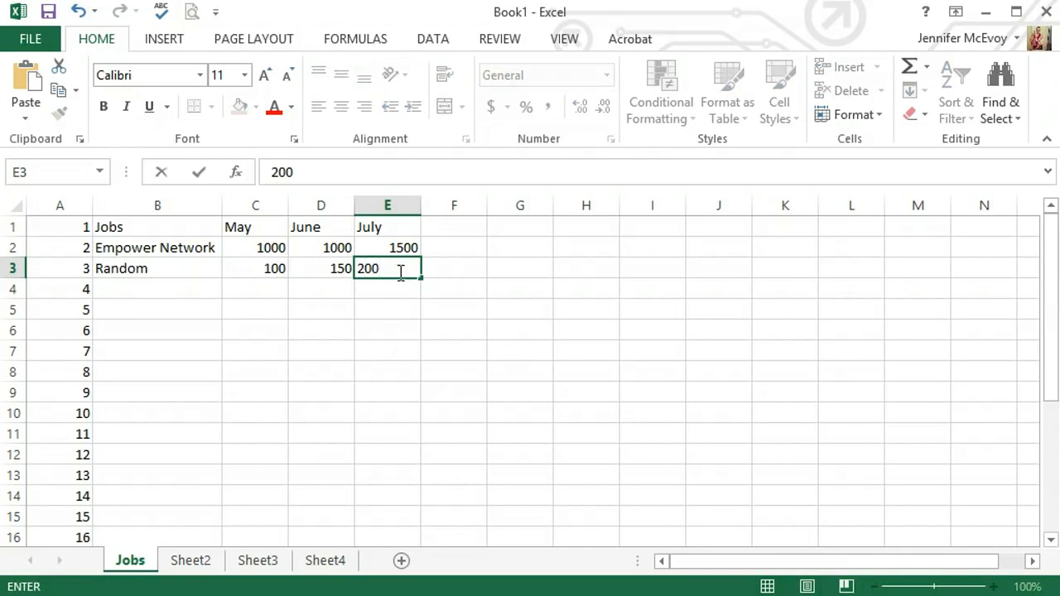
click(403, 288)
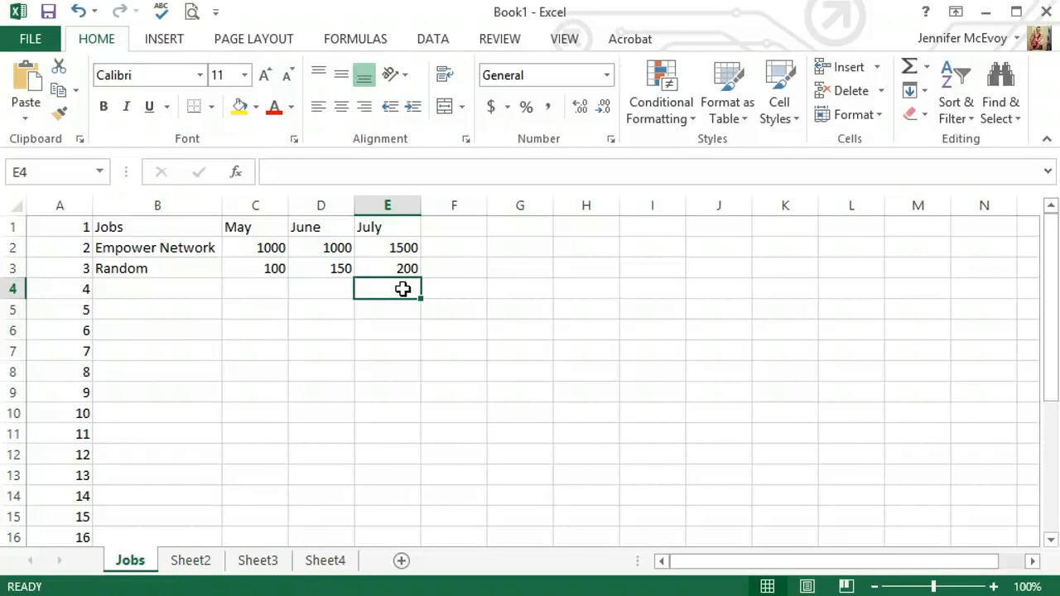
Step: Format the job amounts in cells C2 through E3 with the dollar Accounting number format
click(257, 247)
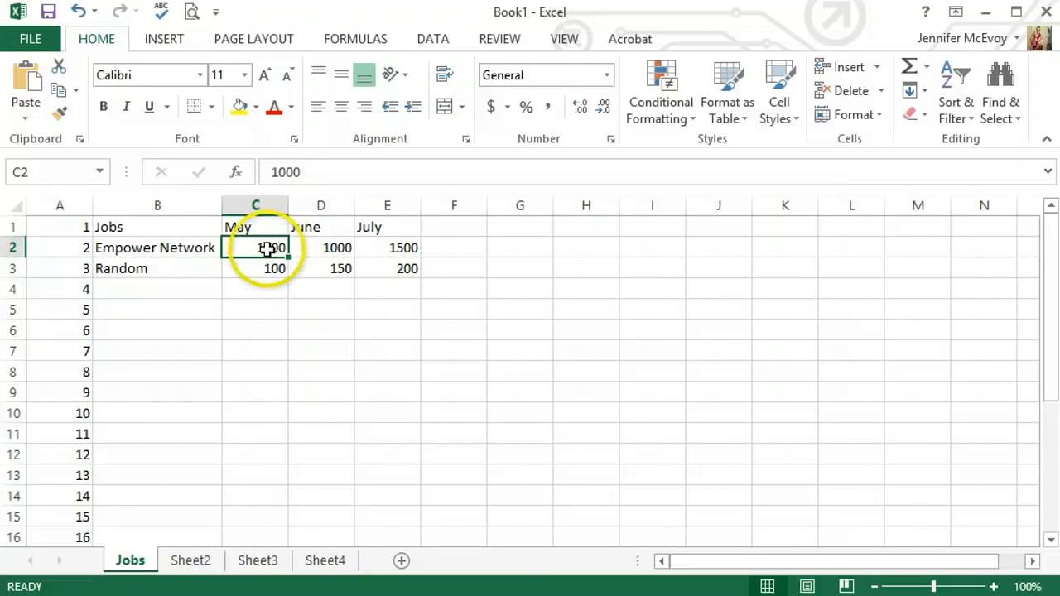
click(266, 249)
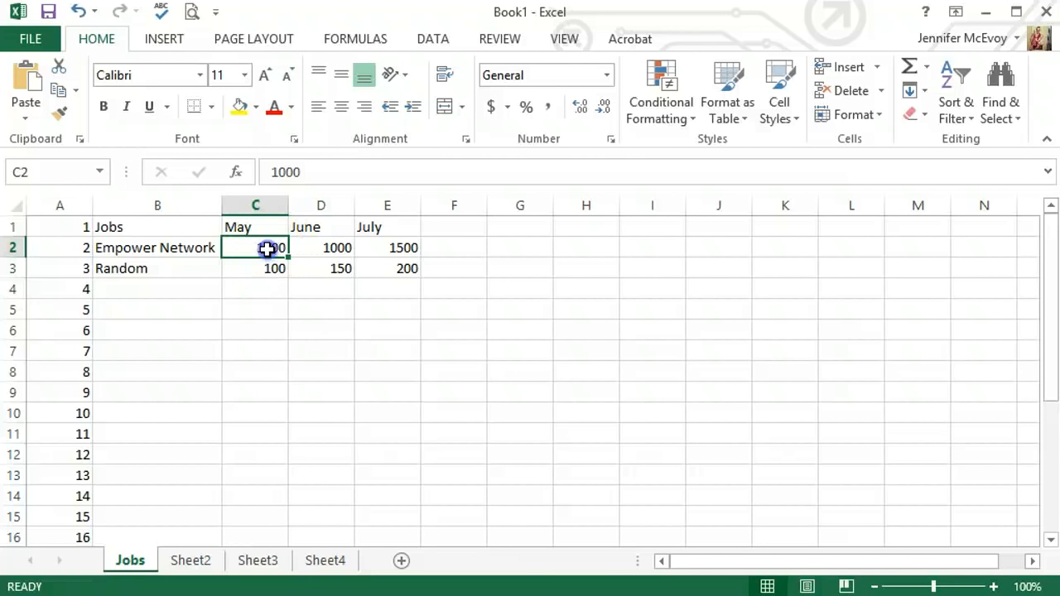
drag(266, 249, 408, 280)
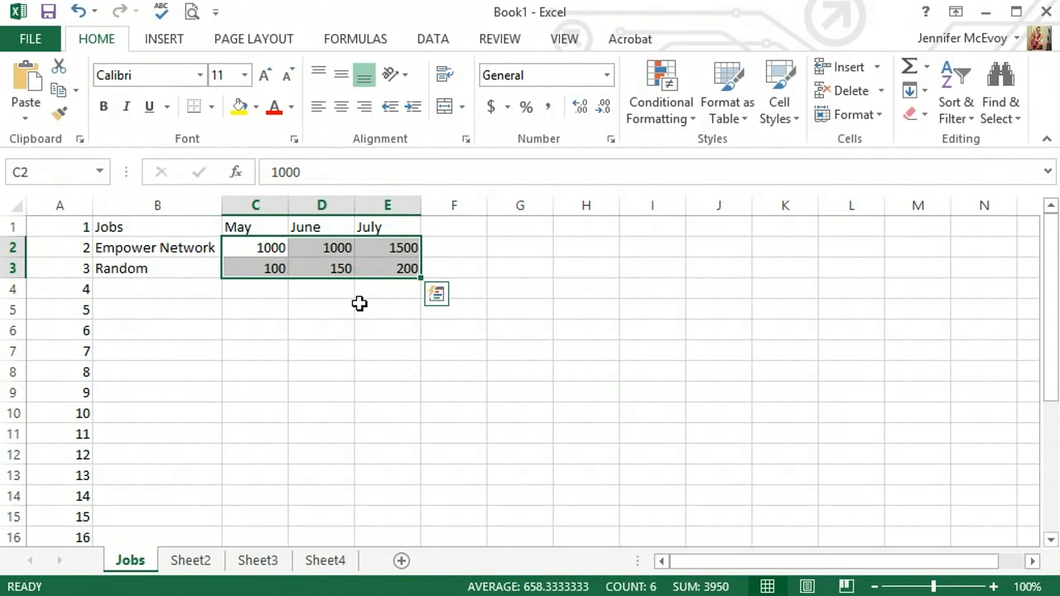
click(492, 109)
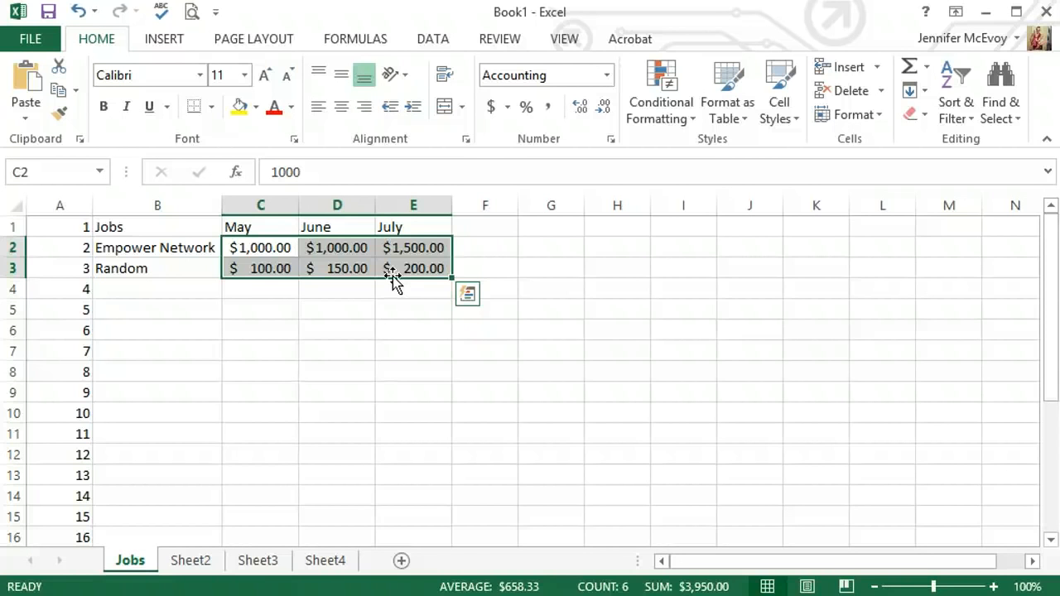
Step: Enter the row label Total in cell B4, below the job names
click(150, 290)
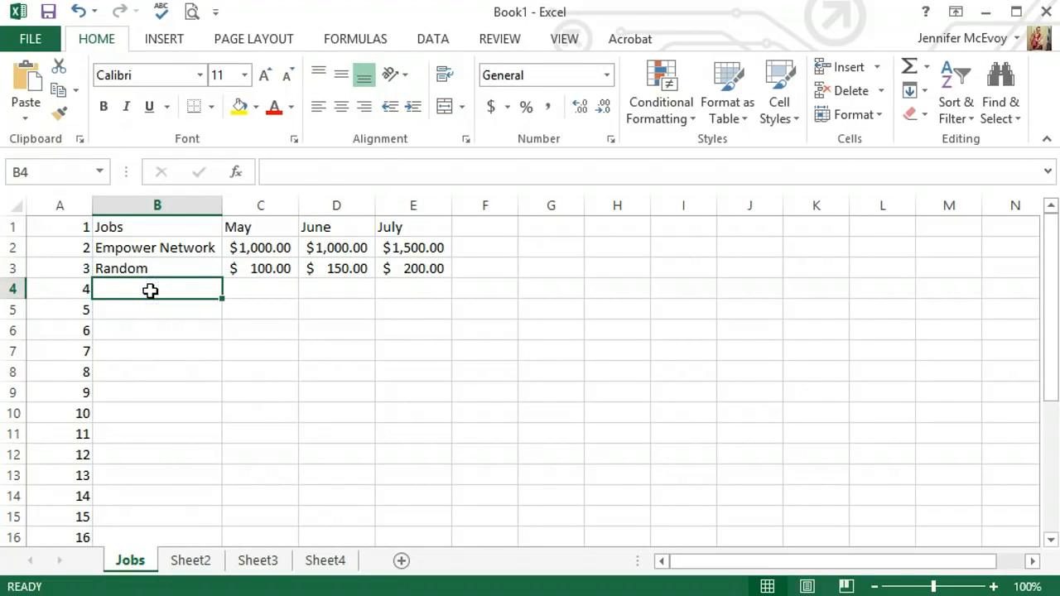
text(Tot)
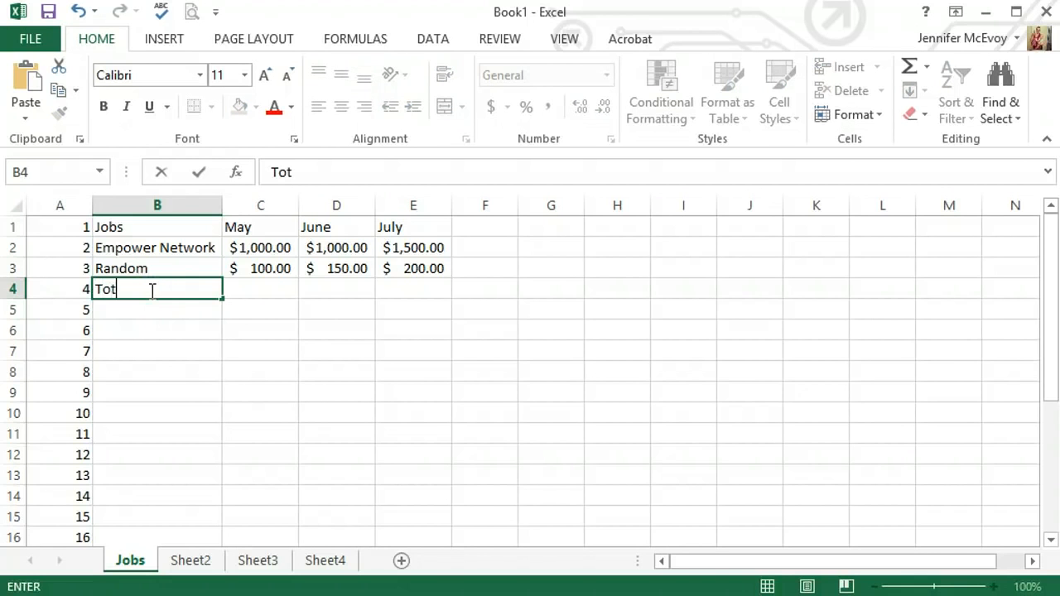
text(al)
key(Tab)
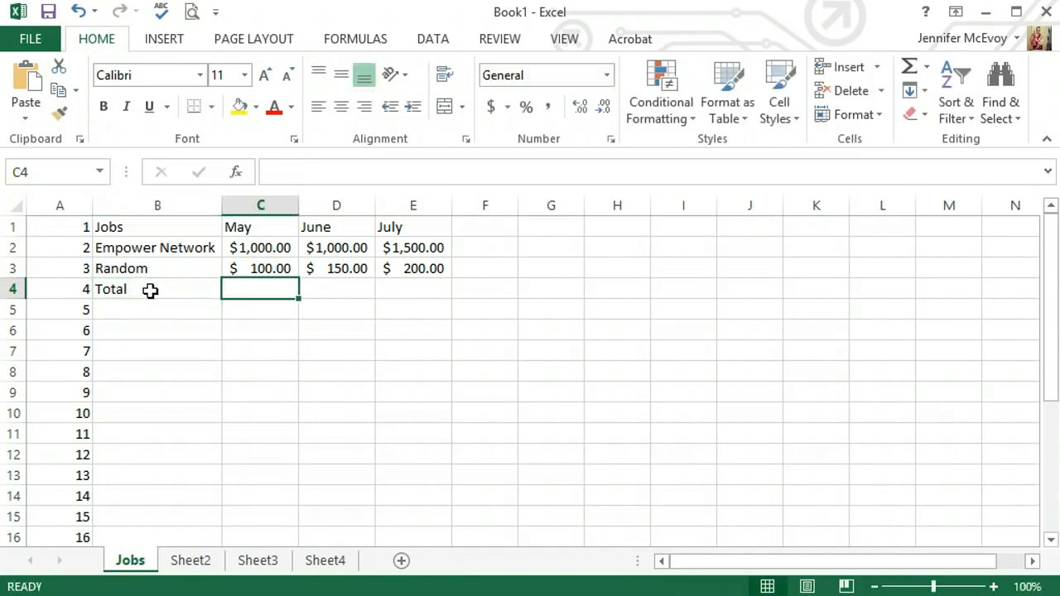
Step: Total the May amounts in C2:C3 with AutoSum, placing the sum in cell C4
click(260, 250)
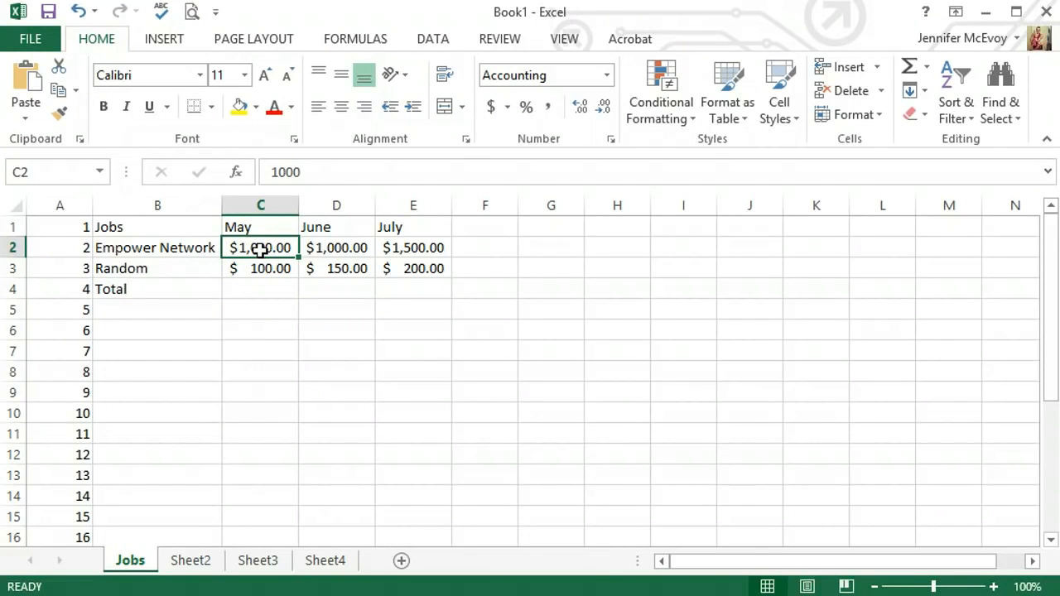
drag(260, 250, 261, 268)
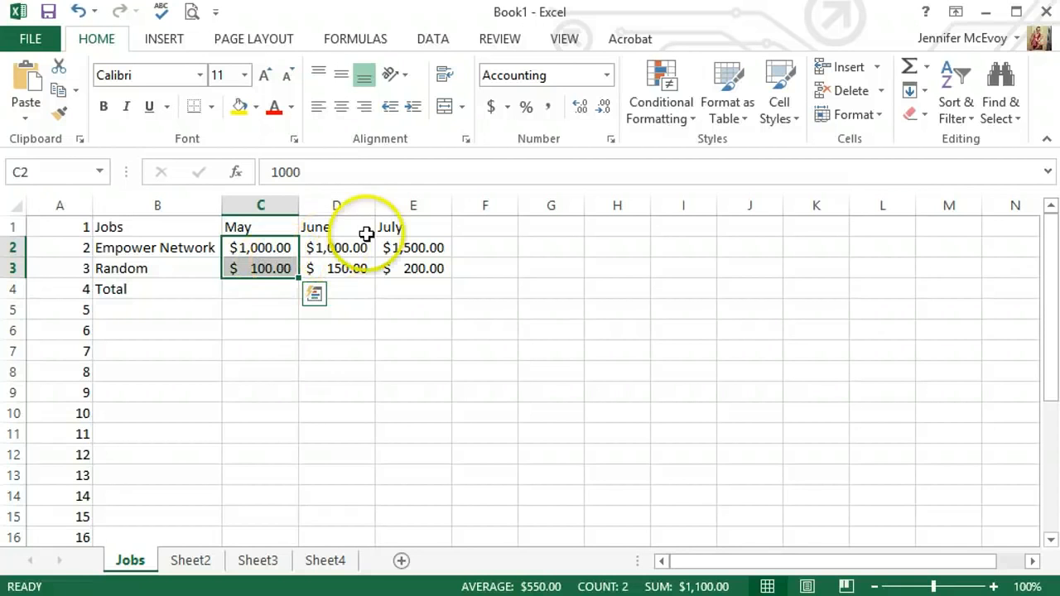
click(911, 70)
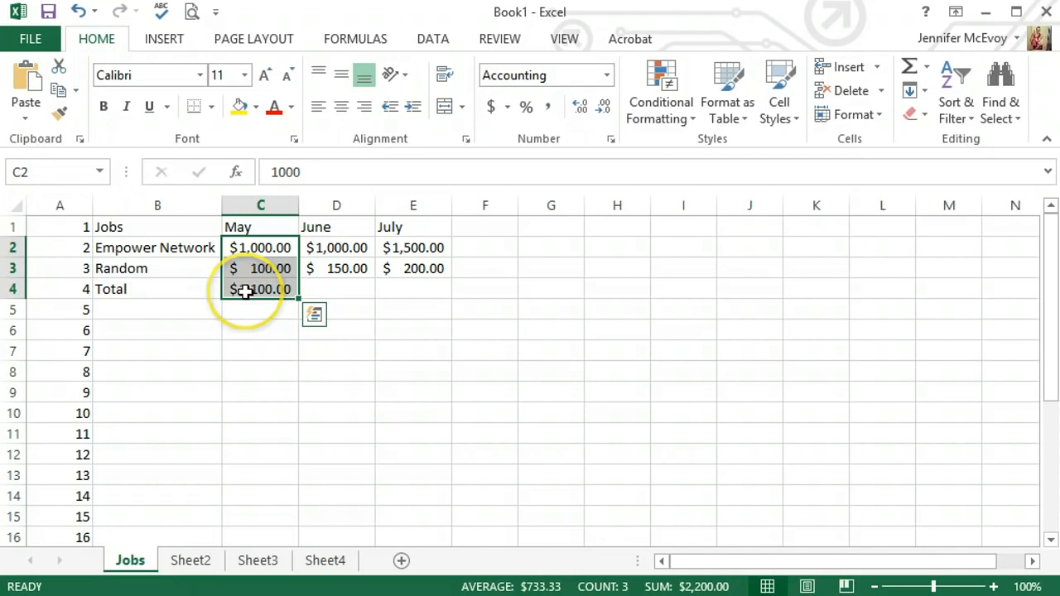
Step: Fill the May total formula from C4 across to E4 and check the copied formulas for June and July
click(245, 289)
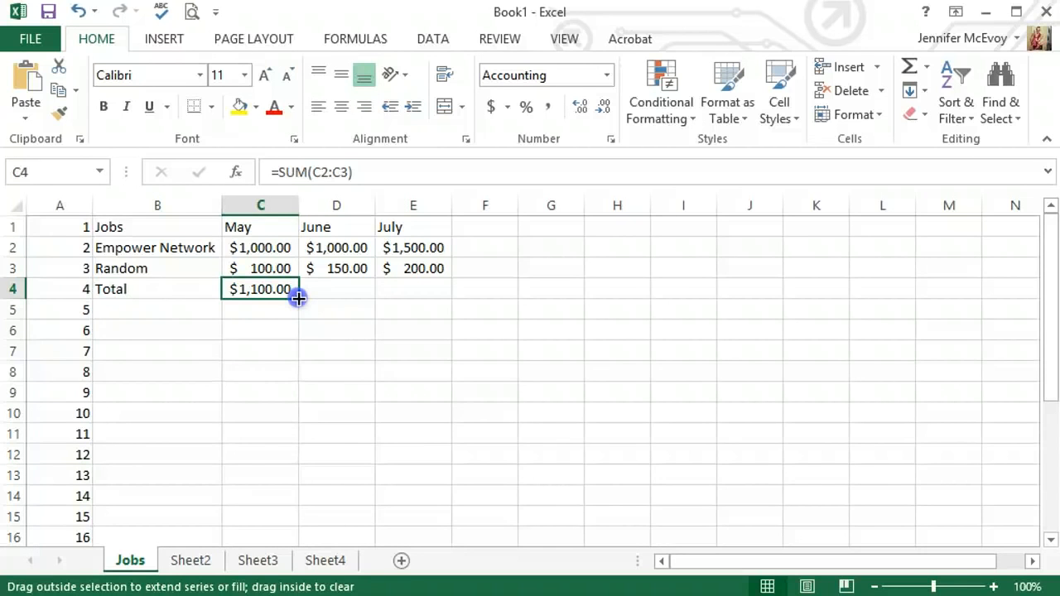
drag(298, 298, 440, 302)
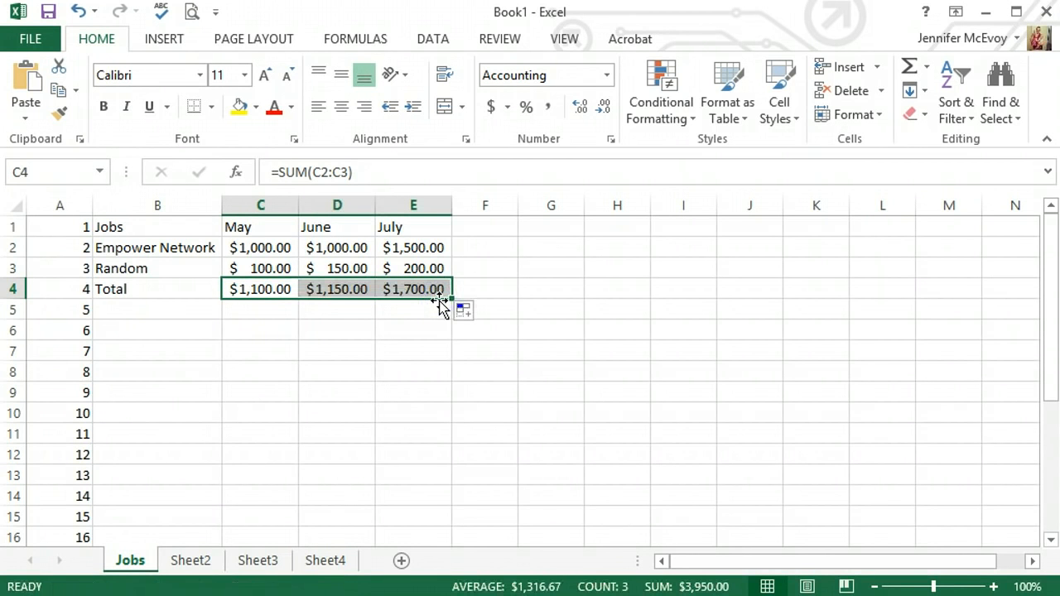
click(344, 290)
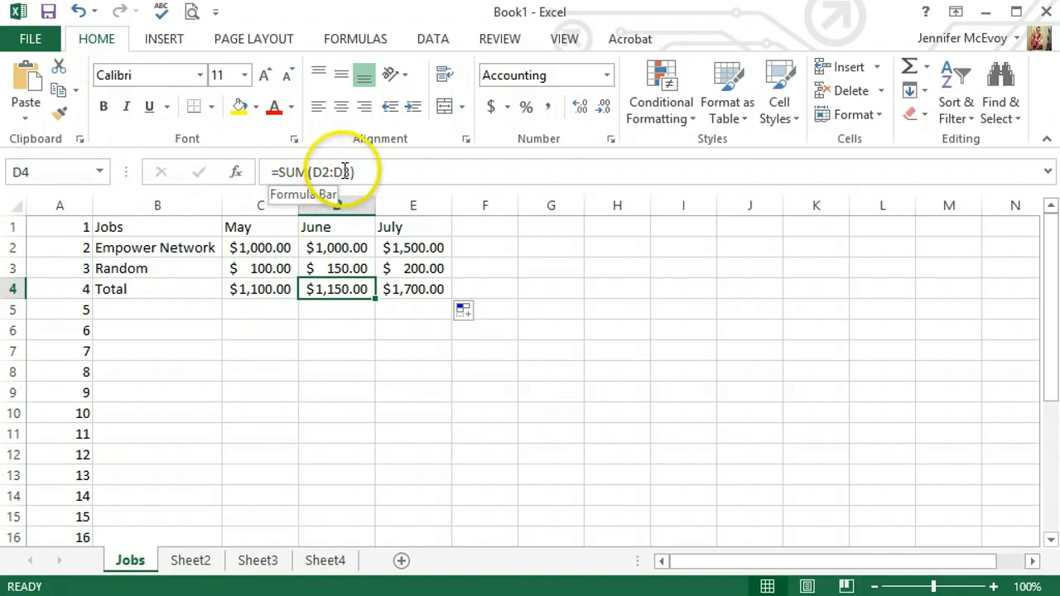
click(409, 290)
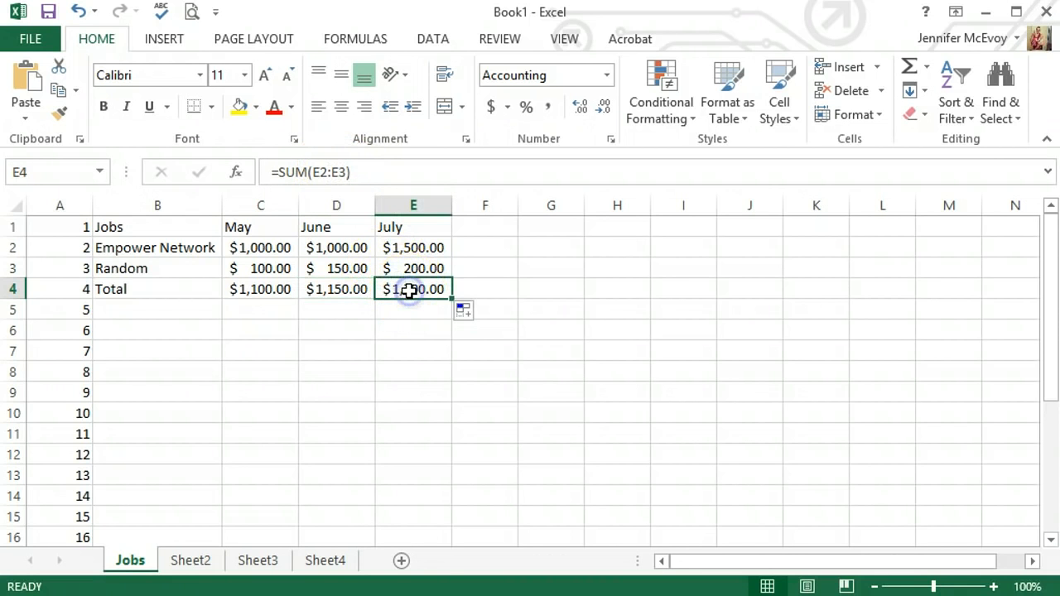